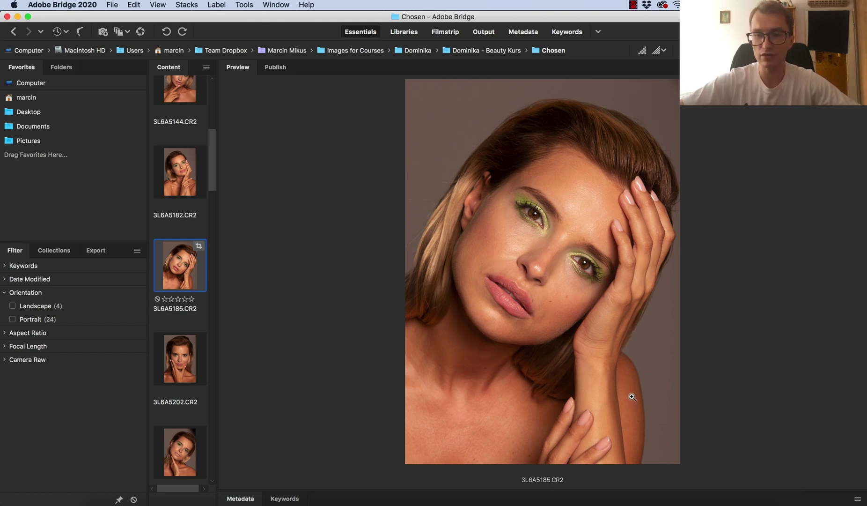
Glance at the retouching course page in Chrome, then return to Bridge and open 3L6A5185.CR2 in Camera Raw
{"action": "left_click", "coordinate": [662, 488]}
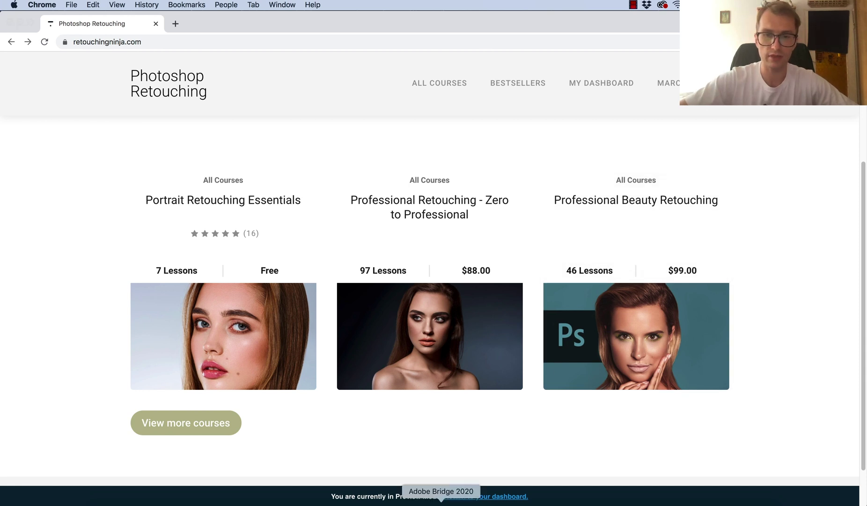
{"action": "left_click", "coordinate": [441, 500]}
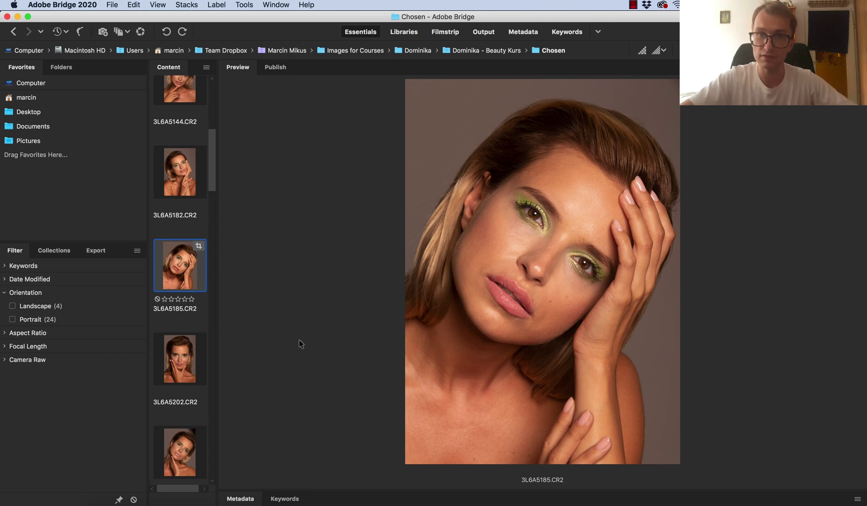
{"action": "double_click", "coordinate": [182, 271]}
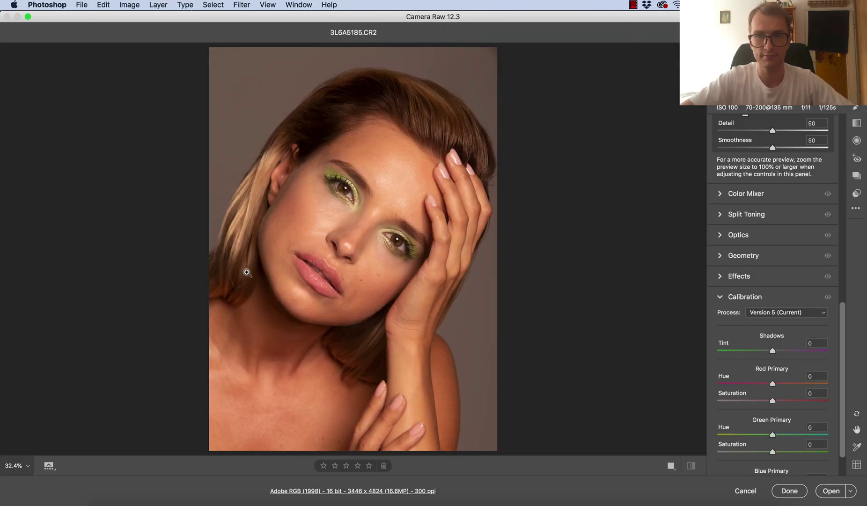
Set the raw photo's temperature to 5950, tint to +8 and Shadows to about +13, and adjust Contrast slightly
{"action": "left_click_drag", "start_coordinate": [772, 204], "coordinate": [761, 204]}
{"action": "left_click", "coordinate": [776, 219]}
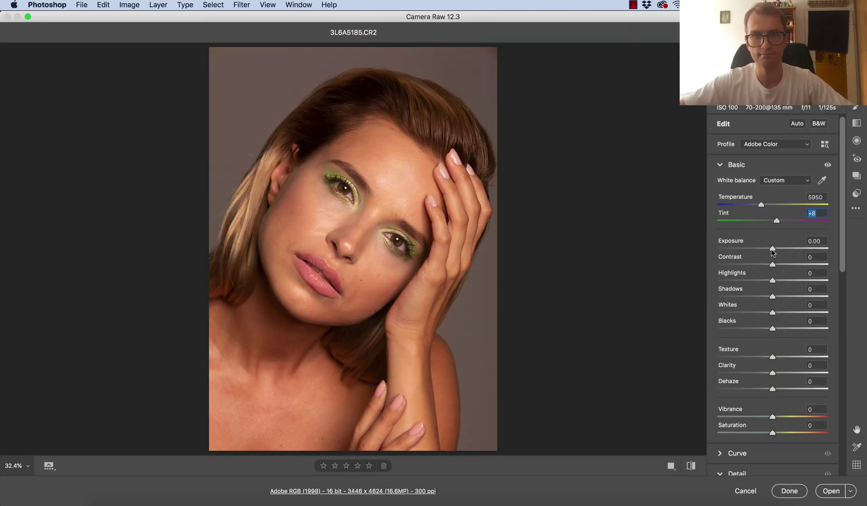
{"action": "left_click", "coordinate": [781, 296]}
{"action": "left_click_drag", "start_coordinate": [778, 298], "coordinate": [776, 296]}
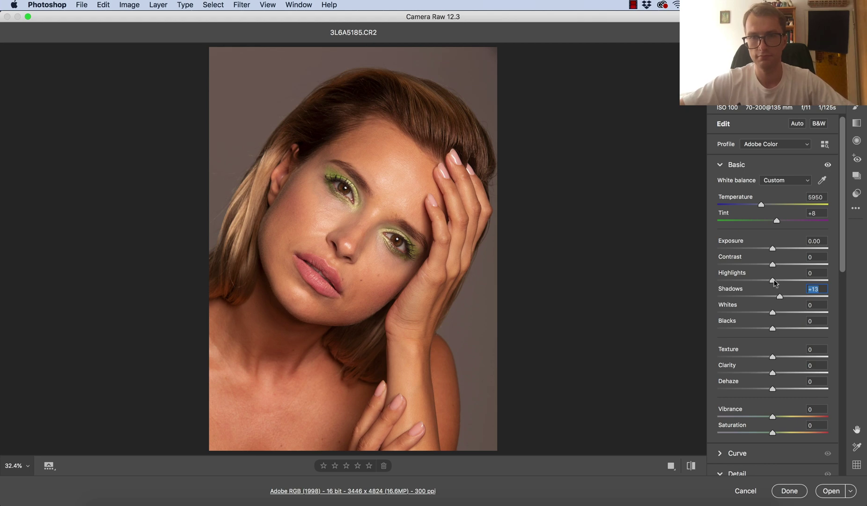
{"action": "left_click", "coordinate": [774, 264]}
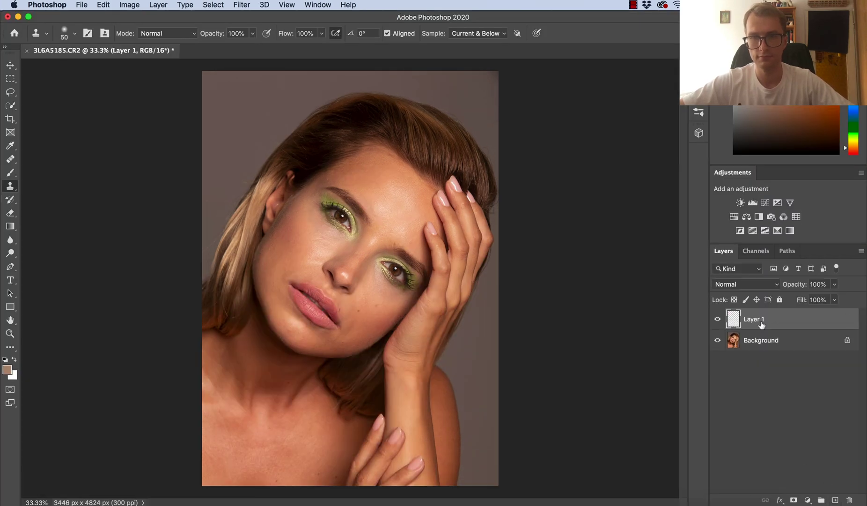
Rename Layer 1 as clean and get the Healing Brush ready over the face
{"action": "type", "text": "cleanz"}
{"action": "left_click", "coordinate": [342, 170]}
{"action": "key", "text": "j"}
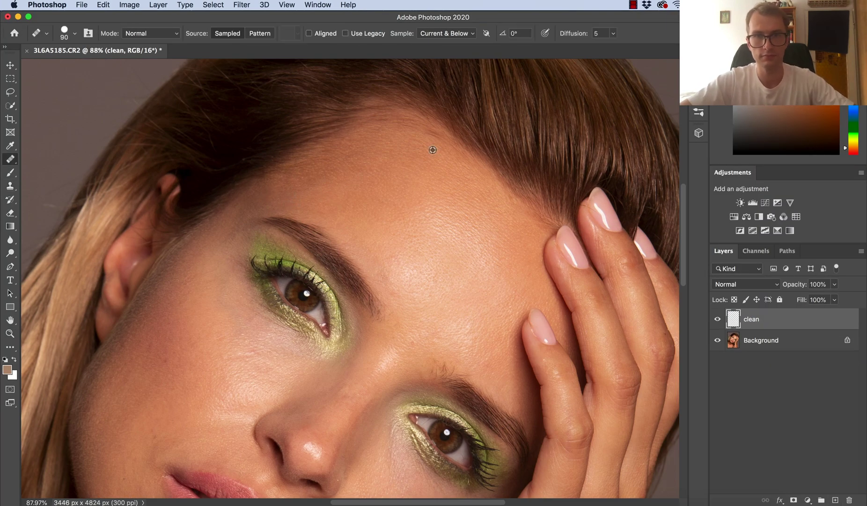
Heal small blemishes on the cheeks on the clean layer with a 70 px Healing Brush, sampling nearby skin
{"action": "scroll", "coordinate": [362, 266], "scroll_direction": "down", "scroll_amount": 5}
{"action": "scroll", "coordinate": [362, 267], "scroll_direction": "left", "scroll_amount": 2}
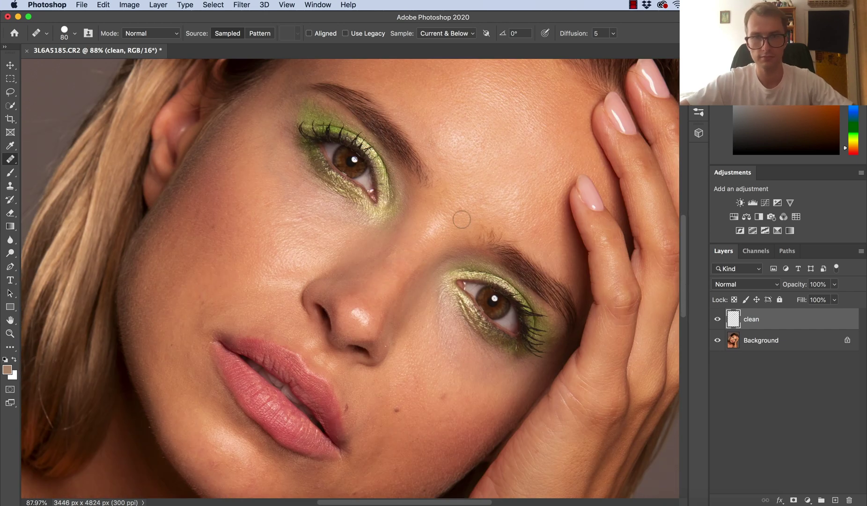
{"action": "left_click", "coordinate": [215, 286], "text": "alt"}
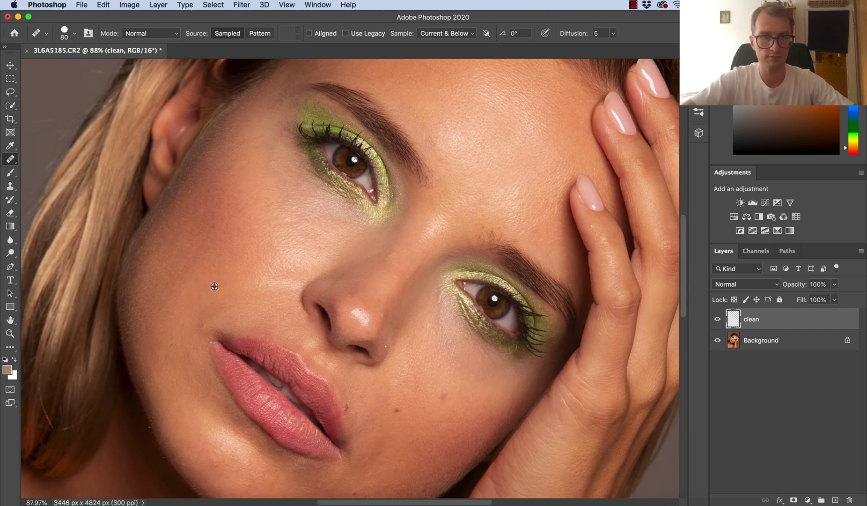
{"action": "key", "text": "["}
{"action": "left_click", "coordinate": [409, 366]}
{"action": "left_click_drag", "start_coordinate": [428, 385], "coordinate": [383, 290]}
{"action": "left_click", "coordinate": [391, 315], "text": "alt"}
{"action": "left_click", "coordinate": [400, 302]}
{"action": "left_click", "coordinate": [333, 369], "text": "alt"}
{"action": "left_click", "coordinate": [324, 362]}
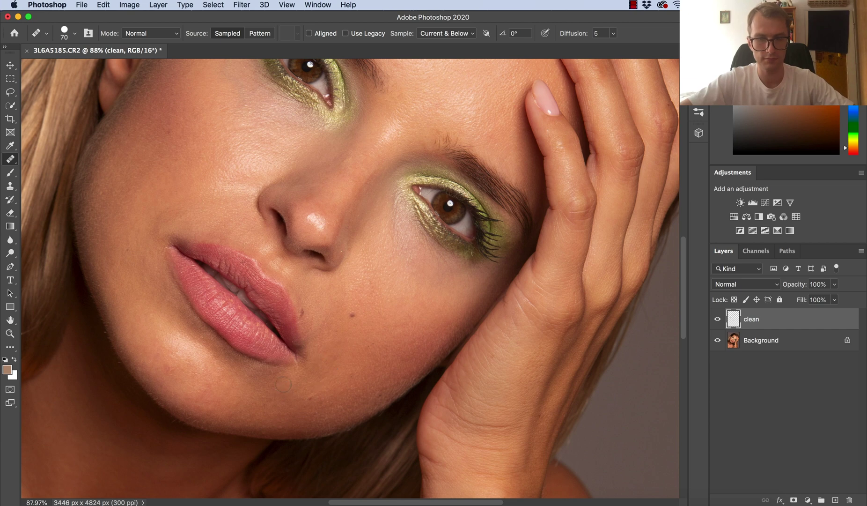
Heal the spots around the mouth, chin and lower cheek with a 60 px Healing Brush
{"action": "scroll", "coordinate": [311, 390], "scroll_direction": "up", "scroll_amount": 3}
{"action": "left_click_drag", "start_coordinate": [311, 390], "coordinate": [383, 328]}
{"action": "left_click", "coordinate": [189, 286], "text": "alt"}
{"action": "key", "text": "["}
{"action": "left_click", "coordinate": [199, 302]}
{"action": "left_click_drag", "start_coordinate": [185, 298], "coordinate": [181, 308]}
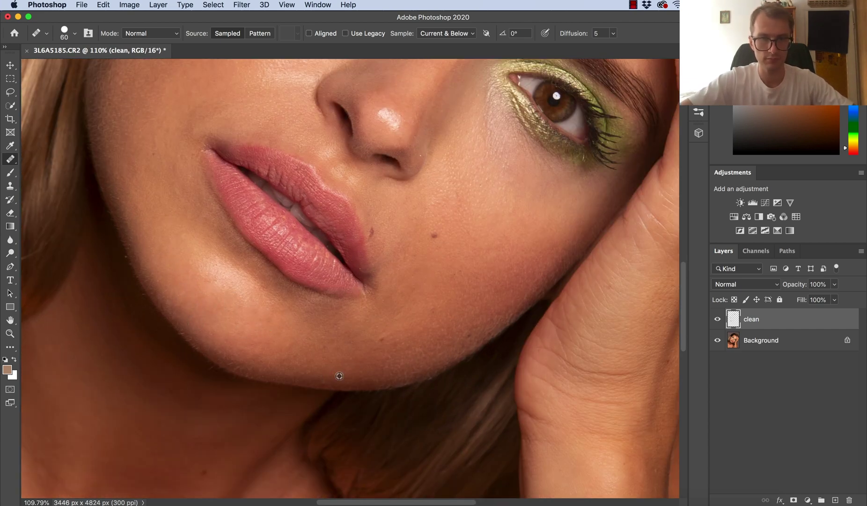
{"action": "left_click", "coordinate": [336, 323], "text": "alt"}
{"action": "left_click_drag", "start_coordinate": [319, 319], "coordinate": [343, 323]}
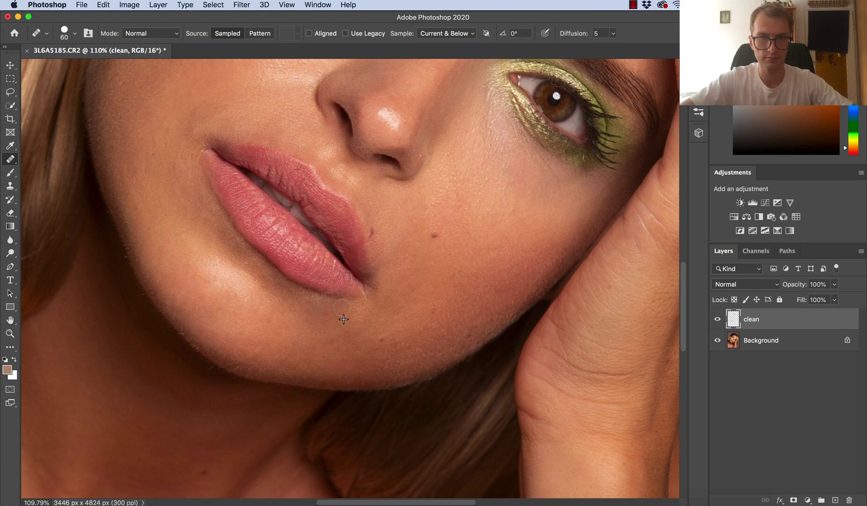
{"action": "left_click", "coordinate": [174, 126], "text": "alt"}
{"action": "left_click_drag", "start_coordinate": [181, 164], "coordinate": [175, 192]}
Clean up blemishes on the neck and chest with the Healing Brush enlarged to 80 px
{"action": "scroll", "coordinate": [175, 192], "scroll_direction": "down", "scroll_amount": 3}
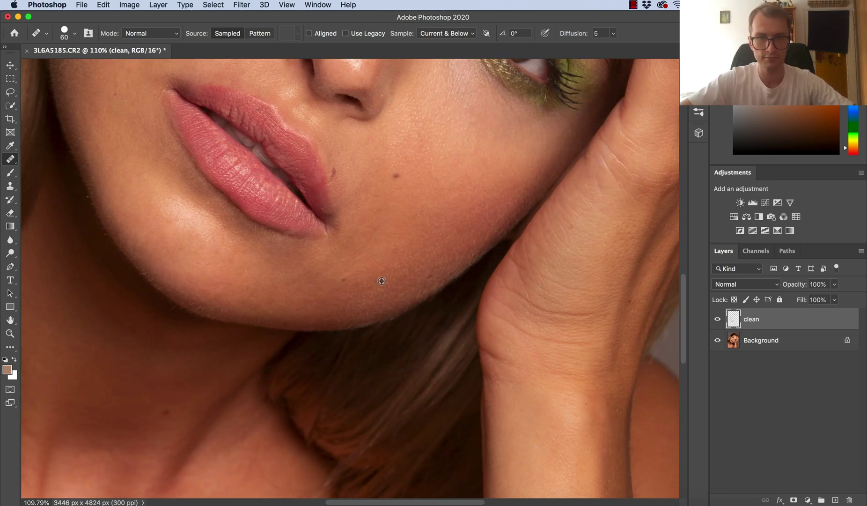
{"action": "scroll", "coordinate": [339, 306], "scroll_direction": "left", "scroll_amount": 3}
{"action": "scroll", "coordinate": [215, 229], "scroll_direction": "down", "scroll_amount": 2}
{"action": "scroll", "coordinate": [215, 229], "scroll_direction": "left", "scroll_amount": 2}
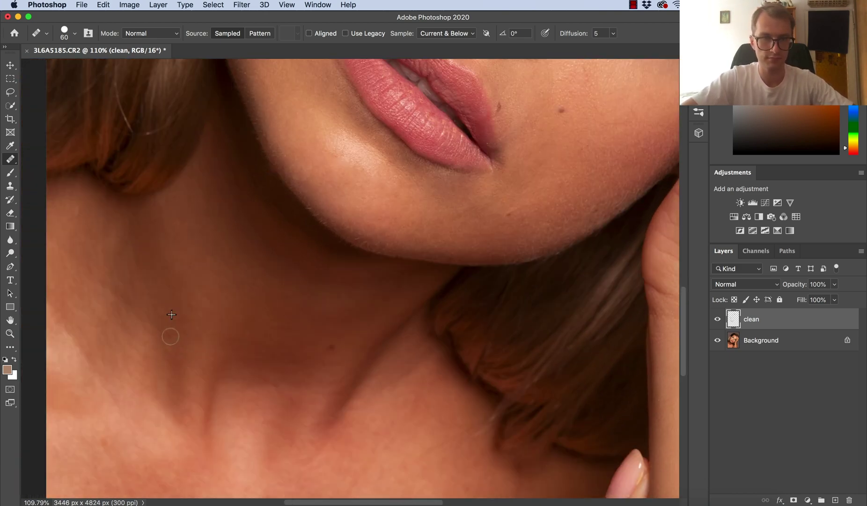
{"action": "key", "text": "bracketright"}
{"action": "key", "text": "bracketright"}
{"action": "scroll", "coordinate": [217, 201], "scroll_direction": "down", "scroll_amount": 2}
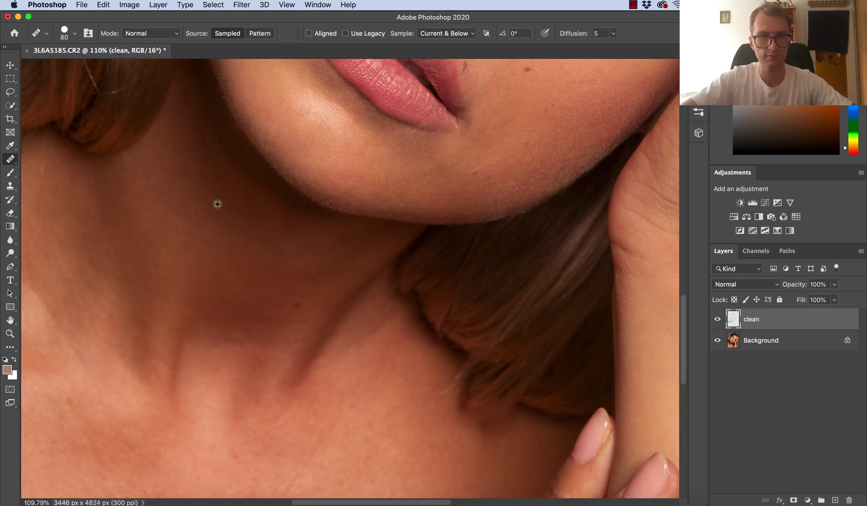
{"action": "scroll", "coordinate": [257, 330], "scroll_direction": "down", "scroll_amount": 2}
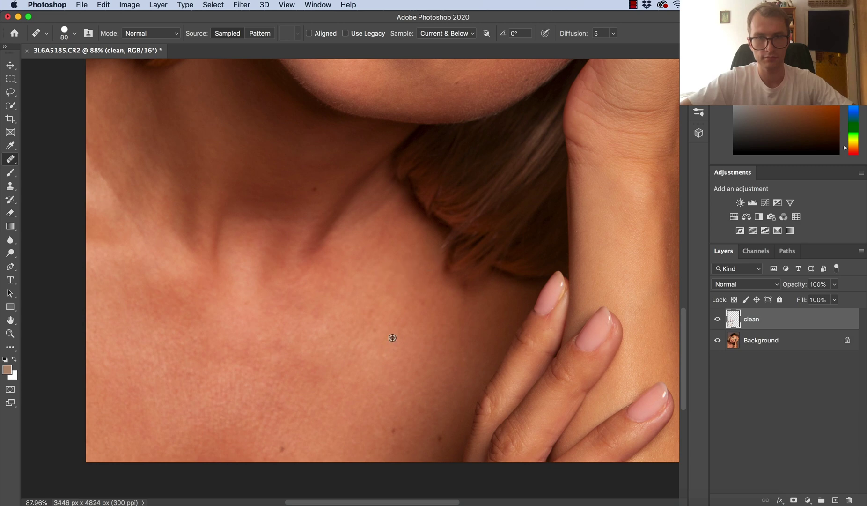
{"action": "key", "text": "s"}
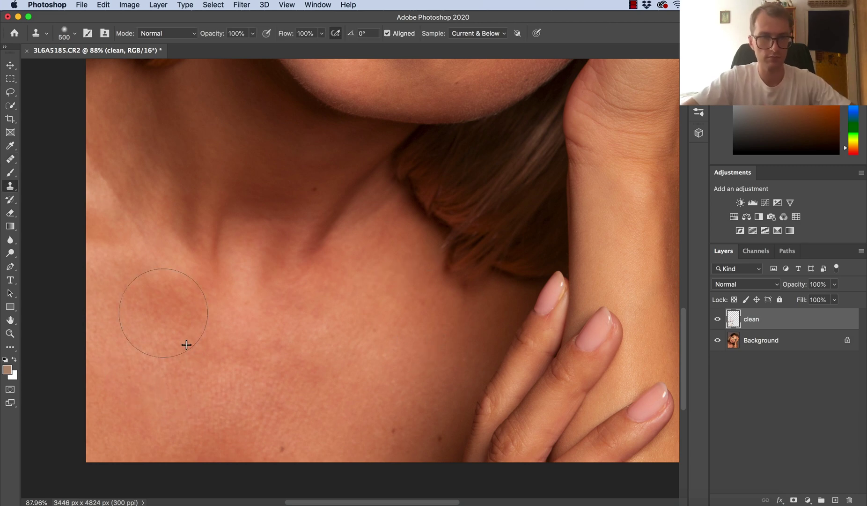
{"action": "key", "text": "j"}
{"action": "scroll", "coordinate": [126, 188], "scroll_direction": "up", "scroll_amount": 1}
{"action": "scroll", "coordinate": [126, 187], "scroll_direction": "left", "scroll_amount": 1}
{"action": "key", "text": "super+0"}
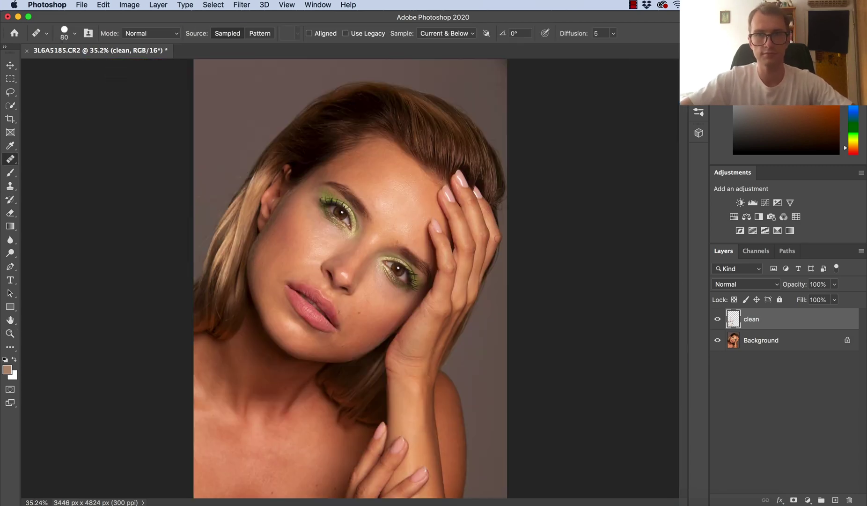
Remove flyaway hairs against the background above the hand and crown with an 80 px Clone Stamp
{"action": "left_click_drag", "start_coordinate": [370, 347], "coordinate": [408, 348]}
{"action": "mouse_move", "coordinate": [454, 180]}
{"action": "left_mouse_down"}
{"action": "mouse_move", "coordinate": [419, 329]}
{"action": "mouse_move", "coordinate": [368, 473]}
{"action": "left_mouse_up"}
{"action": "key", "text": "s"}
{"action": "key", "text": "["}
{"action": "key", "text": "["}
{"action": "key", "text": "["}
{"action": "key", "text": "["}
{"action": "key", "text": "["}
{"action": "key", "text": "["}
{"action": "key", "text": "["}
{"action": "key", "text": "["}
{"action": "key", "text": "["}
{"action": "key", "text": "["}
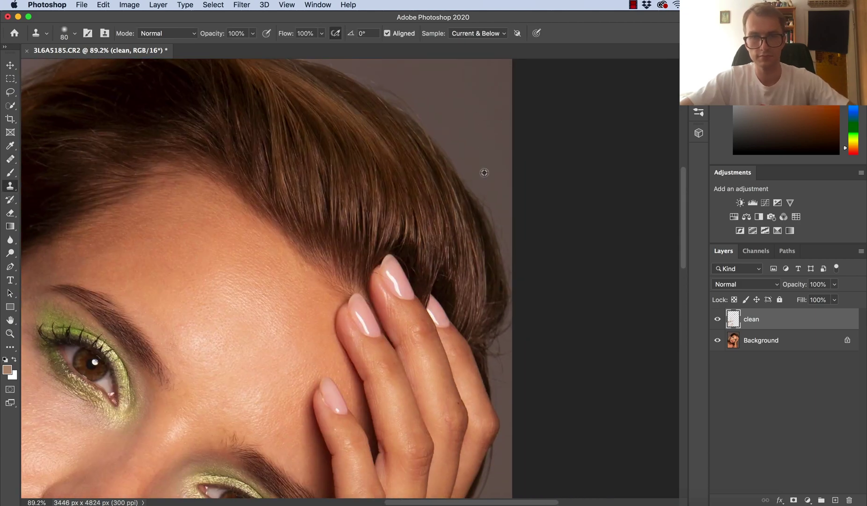
{"action": "left_click_drag", "start_coordinate": [458, 187], "coordinate": [467, 280]}
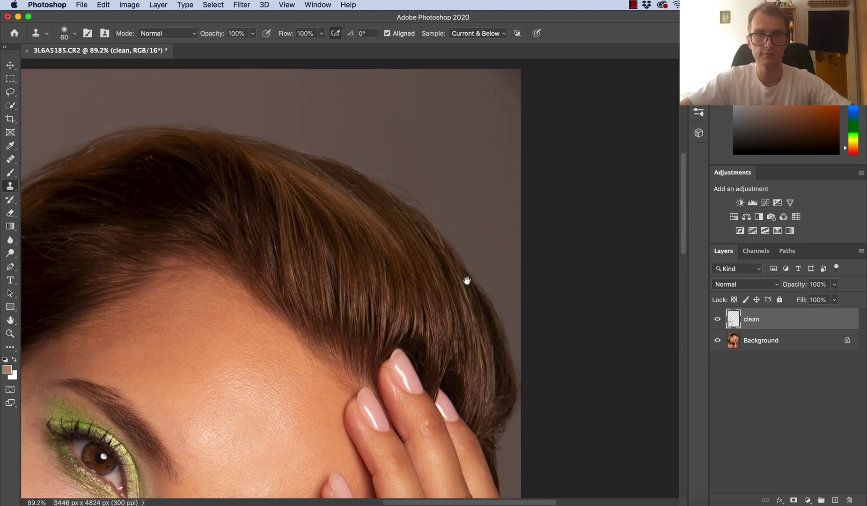
{"action": "left_click_drag", "start_coordinate": [203, 135], "coordinate": [323, 192]}
{"action": "left_click_drag", "start_coordinate": [324, 193], "coordinate": [340, 193]}
{"action": "left_click_drag", "start_coordinate": [162, 164], "coordinate": [285, 137]}
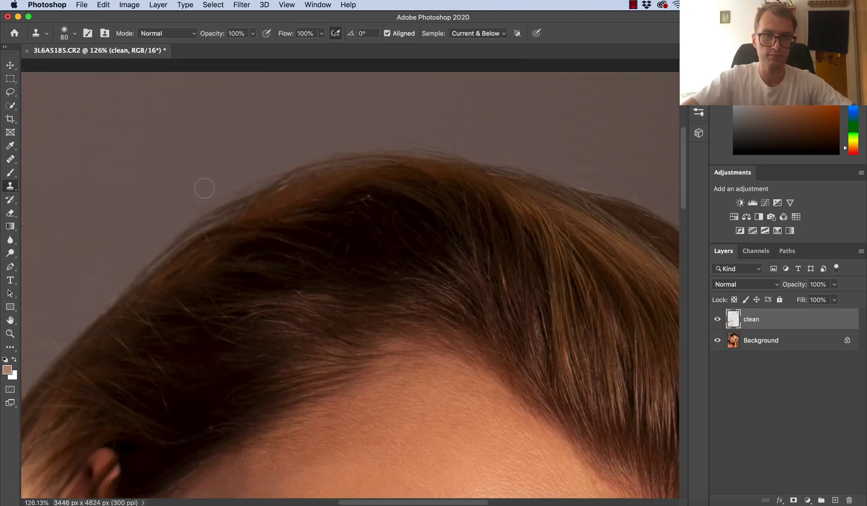
Tidy stray hairs along the crown and ear-side hair outline, alternating the Clone Stamp and Healing Brush
{"action": "left_click_drag", "start_coordinate": [258, 218], "coordinate": [211, 218]}
{"action": "left_click_drag", "start_coordinate": [243, 300], "coordinate": [360, 212]}
{"action": "left_click_drag", "start_coordinate": [241, 211], "coordinate": [274, 210]}
{"action": "key", "text": "j"}
{"action": "left_click_drag", "start_coordinate": [199, 359], "coordinate": [249, 283]}
{"action": "key", "text": "s"}
{"action": "left_click_drag", "start_coordinate": [348, 256], "coordinate": [309, 255]}
{"action": "mouse_move", "coordinate": [349, 181]}
{"action": "left_mouse_down"}
{"action": "mouse_move", "coordinate": [390, 181]}
{"action": "mouse_move", "coordinate": [375, 177]}
{"action": "left_mouse_up"}
{"action": "mouse_move", "coordinate": [651, 77]}
{"action": "left_mouse_down"}
{"action": "mouse_move", "coordinate": [413, 147]}
{"action": "mouse_move", "coordinate": [415, 157]}
{"action": "left_mouse_up"}
{"action": "key", "text": "j"}
{"action": "scroll", "coordinate": [421, 166], "scroll_direction": "up", "scroll_amount": 2}
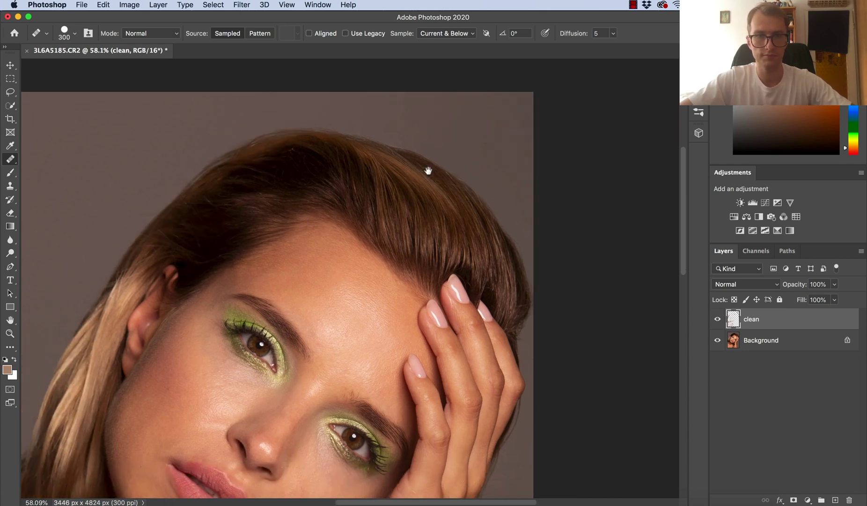
Clone out the remaining stray hairs around the top of the head with a 70 px Clone Stamp
{"action": "key", "text": "s"}
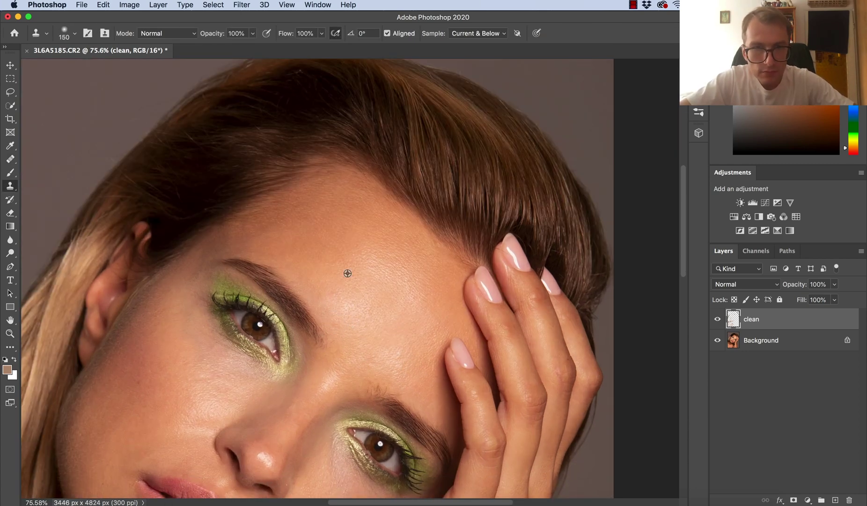
{"action": "left_click_drag", "start_coordinate": [185, 173], "coordinate": [234, 202]}
{"action": "key", "text": "bracketleft"}
{"action": "key", "text": "bracketleft"}
{"action": "key", "text": "bracketleft"}
{"action": "key", "text": "bracketleft"}
{"action": "key", "text": "bracketleft"}
{"action": "left_click", "coordinate": [231, 176], "text": "alt"}
{"action": "left_click_drag", "start_coordinate": [242, 165], "coordinate": [244, 171]}
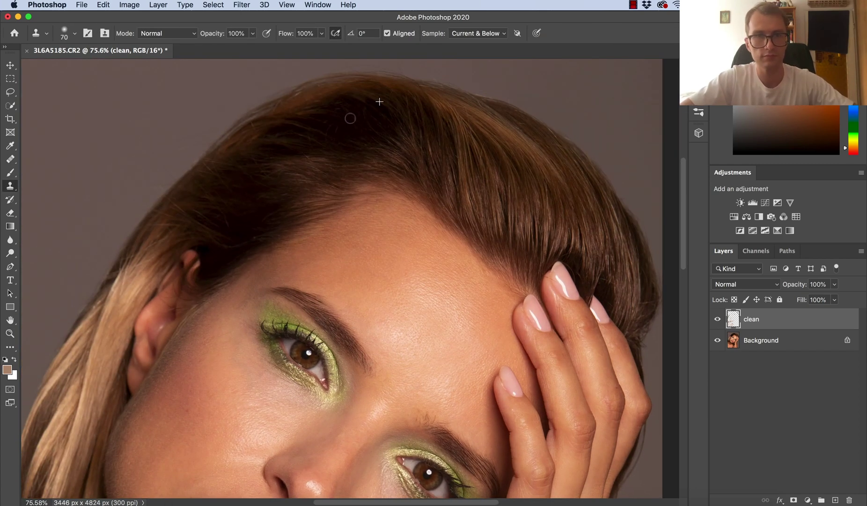
{"action": "key", "text": "z"}
{"action": "scroll", "coordinate": [412, 212], "scroll_direction": "down", "scroll_amount": 2}
{"action": "scroll", "coordinate": [412, 211], "scroll_direction": "down", "scroll_amount": 2}
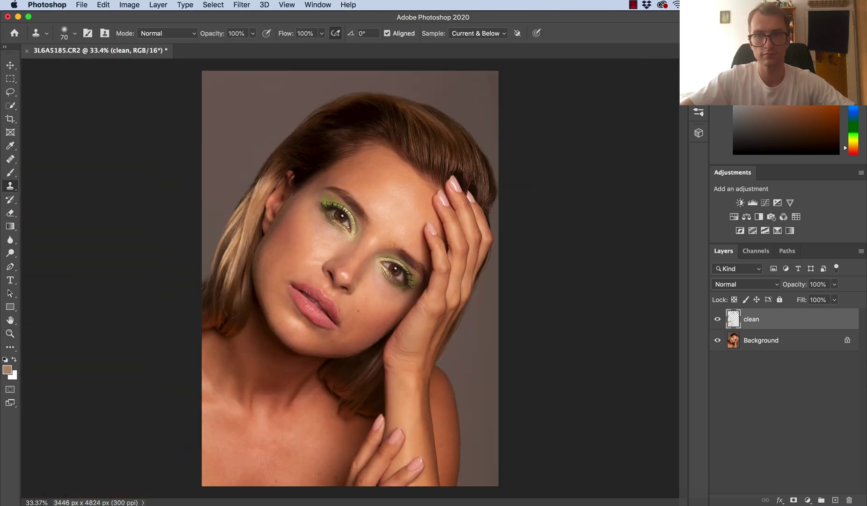
Run the recorded Dodge, Burn and BW Help Layer actions to add the dodge and burn setup above the clean layer
{"action": "left_click", "coordinate": [318, 5]}
{"action": "left_click", "coordinate": [370, 78]}
{"action": "left_click", "coordinate": [604, 247]}
{"action": "left_click", "coordinate": [623, 358]}
{"action": "left_click", "coordinate": [624, 357]}
{"action": "left_click", "coordinate": [616, 268]}
{"action": "left_click", "coordinate": [624, 358]}
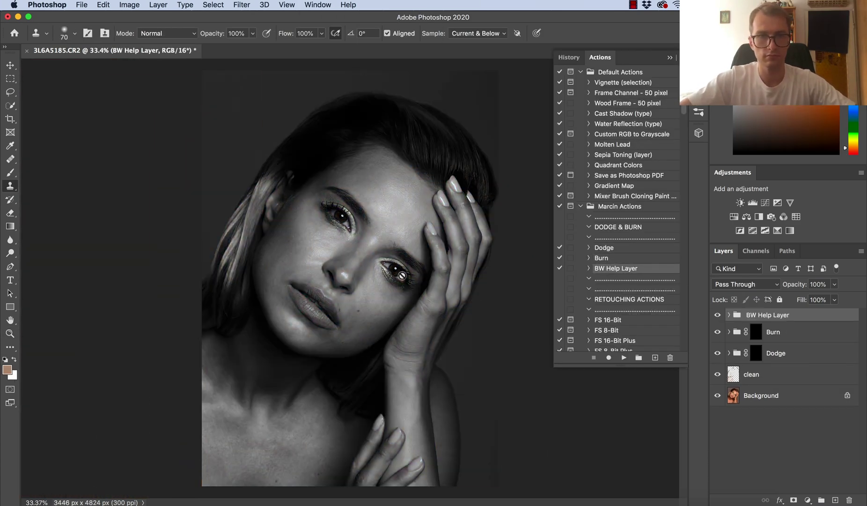
Expand the BW Help Layer group and fine-tune the curve of its Contrast layer
{"action": "left_click", "coordinate": [729, 315]}
{"action": "double_click", "coordinate": [743, 332]}
{"action": "left_click_drag", "start_coordinate": [570, 307], "coordinate": [571, 315]}
Lighten dark patches on the cheek and around the mouth by painting white on the Dodge mask at 5% flow
{"action": "key", "text": "z"}
{"action": "left_click_drag", "start_coordinate": [342, 336], "coordinate": [398, 335]}
{"action": "left_click", "coordinate": [756, 416]}
{"action": "key", "text": "b"}
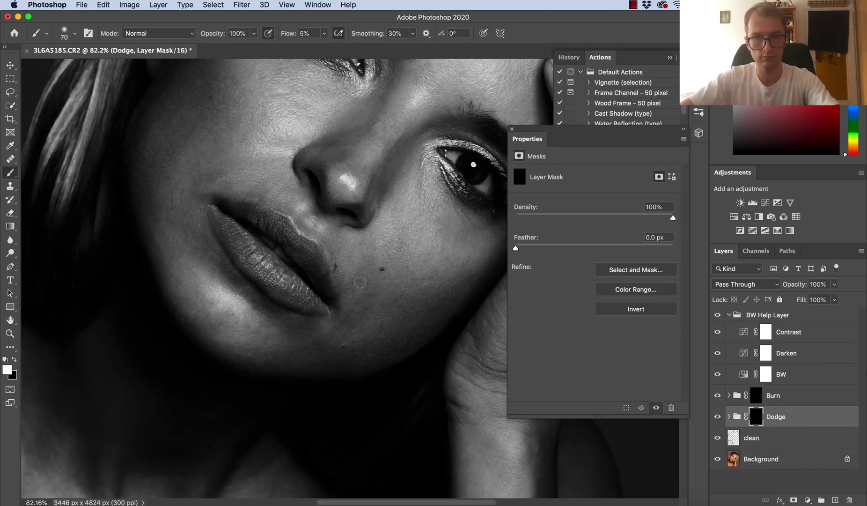
{"action": "left_click_drag", "start_coordinate": [262, 214], "coordinate": [308, 238]}
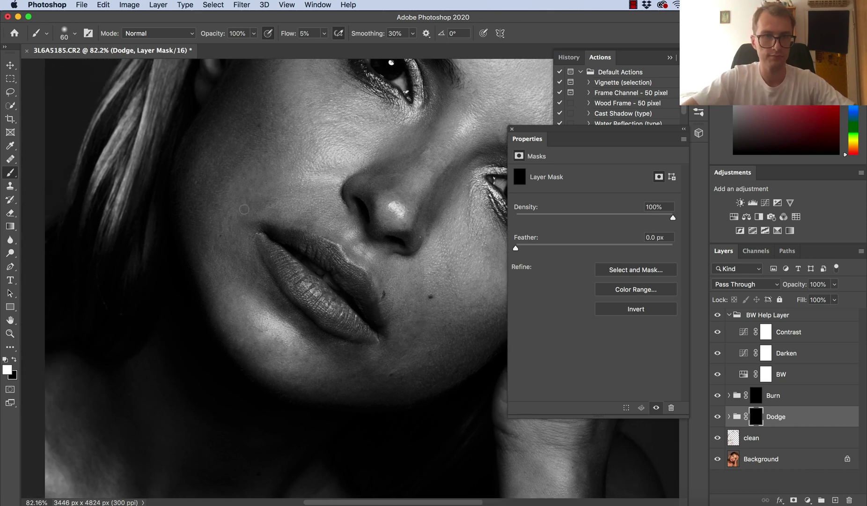
{"action": "left_click_drag", "start_coordinate": [370, 248], "coordinate": [344, 244]}
Even out the lower face by painting alternately on the Burn and Dodge masks with a 50 to 60 px brush
{"action": "key", "text": "alt+bracketright"}
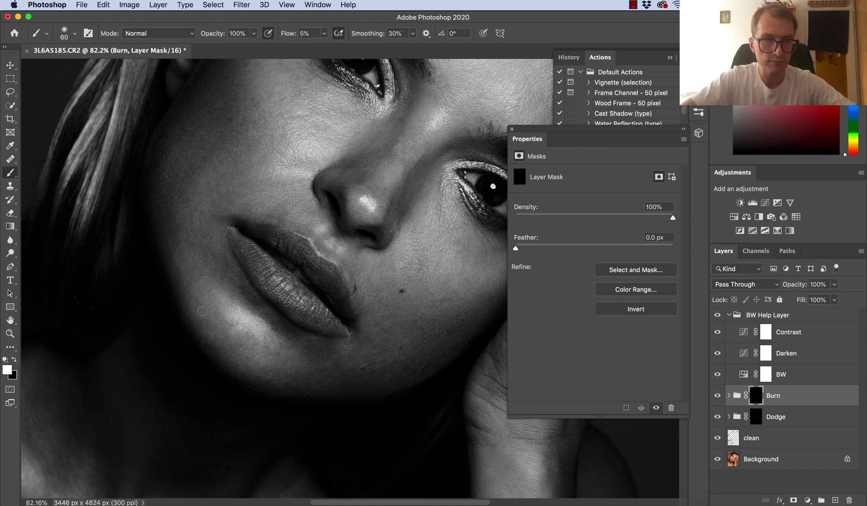
{"action": "left_click", "coordinate": [758, 416]}
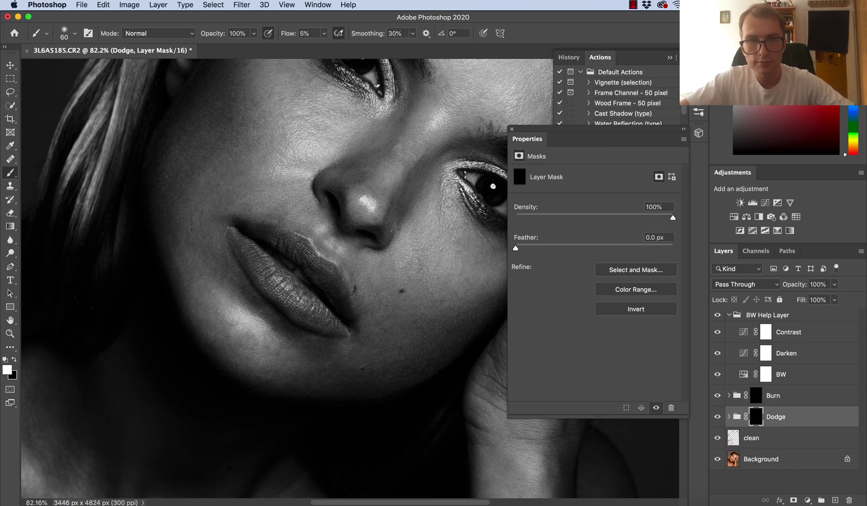
{"action": "key", "text": "bracketleft"}
{"action": "scroll", "coordinate": [304, 112], "scroll_direction": "up", "scroll_amount": 3}
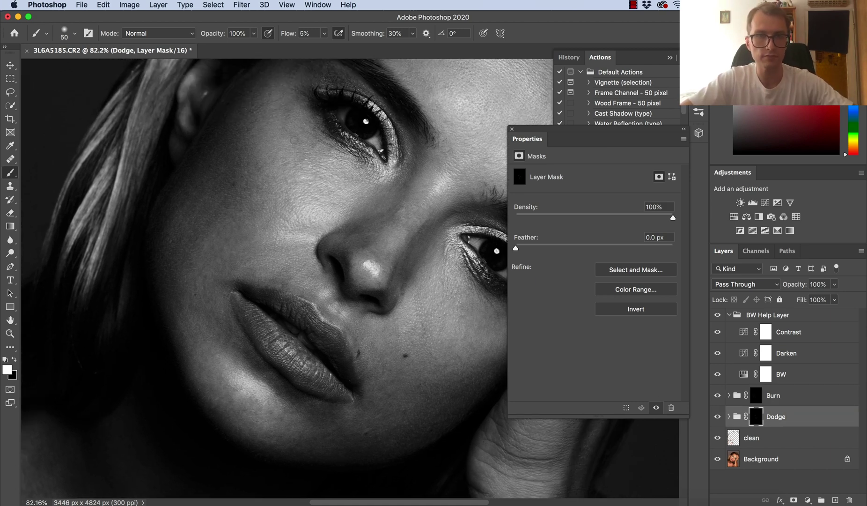
{"action": "key", "text": "alt+bracketright"}
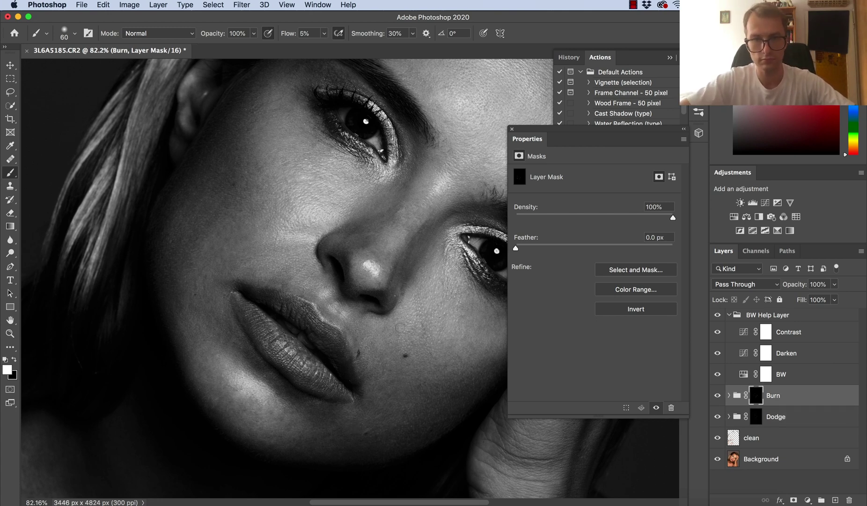
{"action": "scroll", "coordinate": [307, 287], "scroll_direction": "left", "scroll_amount": 2}
{"action": "scroll", "coordinate": [307, 287], "scroll_direction": "up", "scroll_amount": 1}
{"action": "key", "text": "alt+bracketleft"}
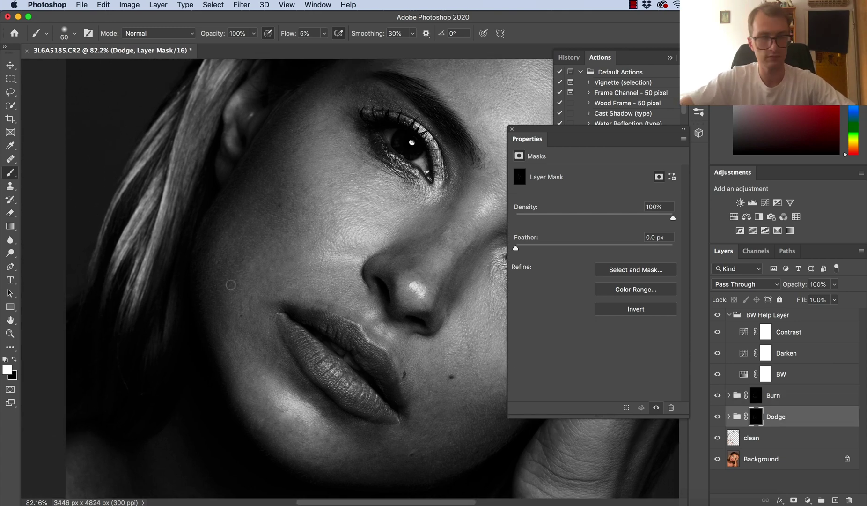
{"action": "scroll", "coordinate": [388, 261], "scroll_direction": "down", "scroll_amount": 5}
{"action": "scroll", "coordinate": [388, 261], "scroll_direction": "up", "scroll_amount": 5}
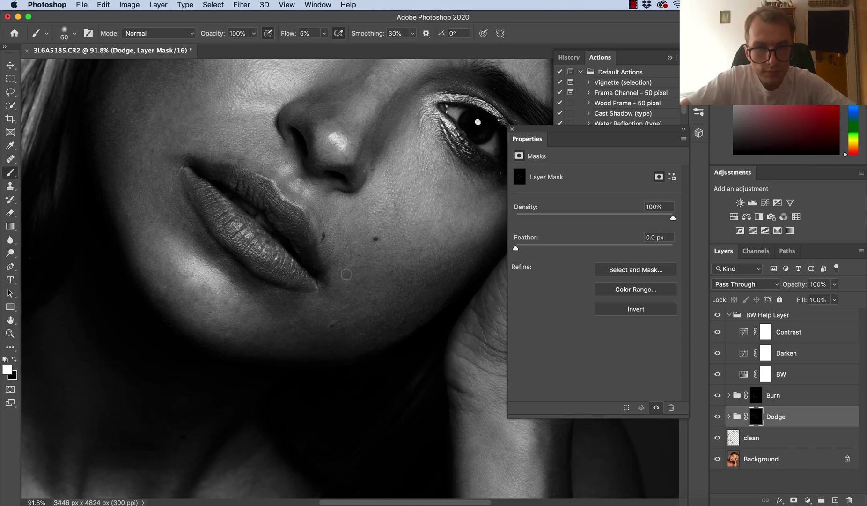
Duplicate the Darken curves layer in the BW Help Layer group while checking the forehead
{"action": "left_click_drag", "start_coordinate": [496, 187], "coordinate": [448, 420]}
{"action": "left_click", "coordinate": [733, 351]}
{"action": "key", "text": "ctrl+j"}
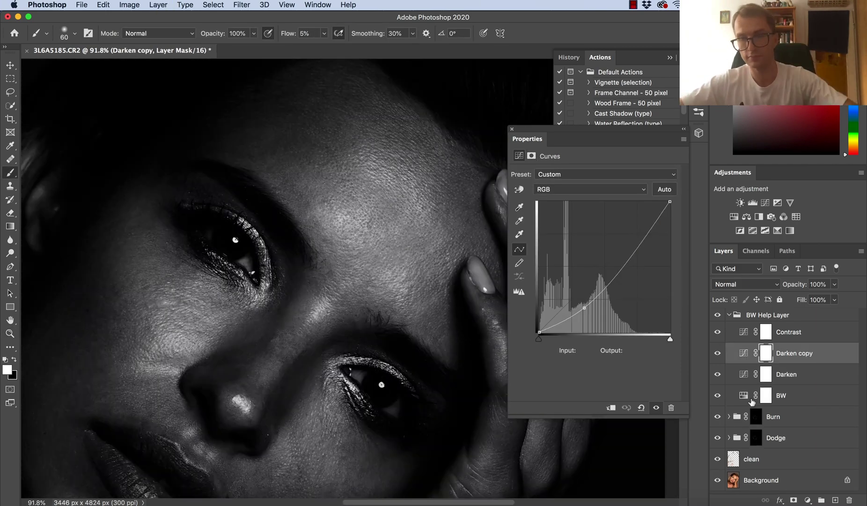
Even out the forehead by painting white alternately on the Dodge and Burn masks with a 50 to 60 px brush at 5% flow
{"action": "key", "text": "alt+bracketleft"}
{"action": "key", "text": "alt+bracketleft"}
{"action": "key", "text": "alt+bracketleft"}
{"action": "key", "text": "alt+bracketleft"}
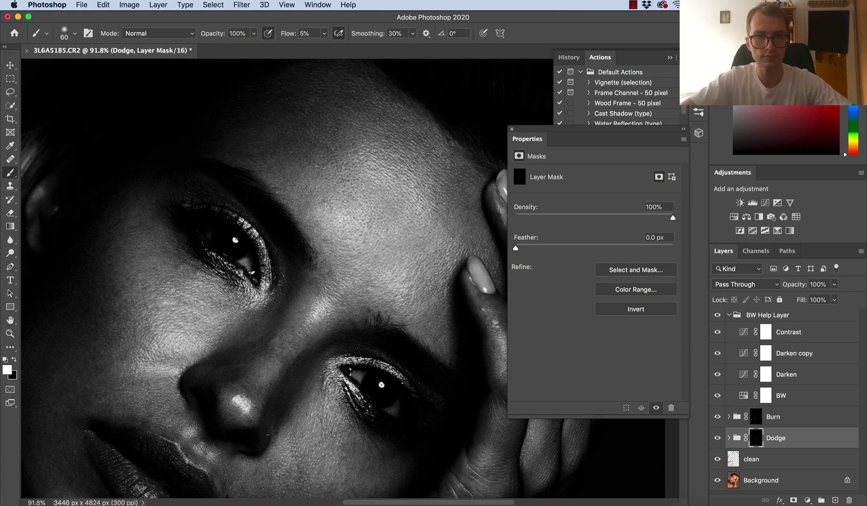
{"action": "key", "text": "bracketleft"}
{"action": "key", "text": "alt+bracketright"}
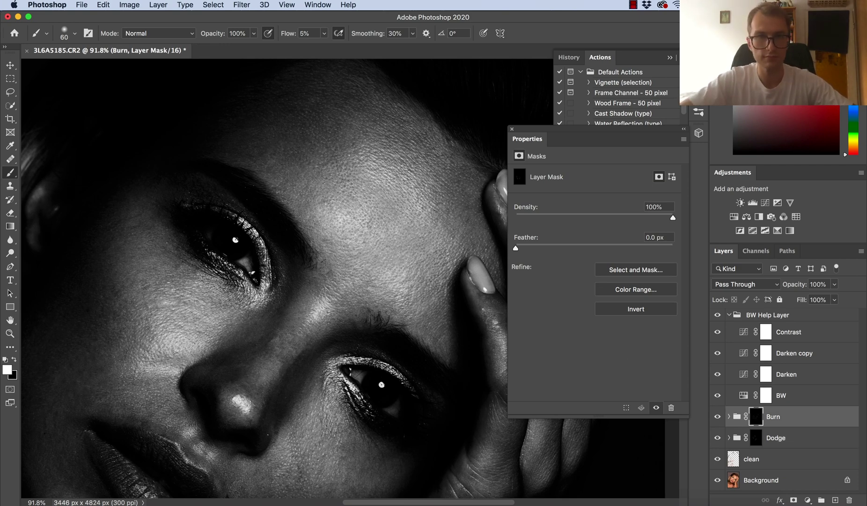
{"action": "key", "text": "alt+bracketleft"}
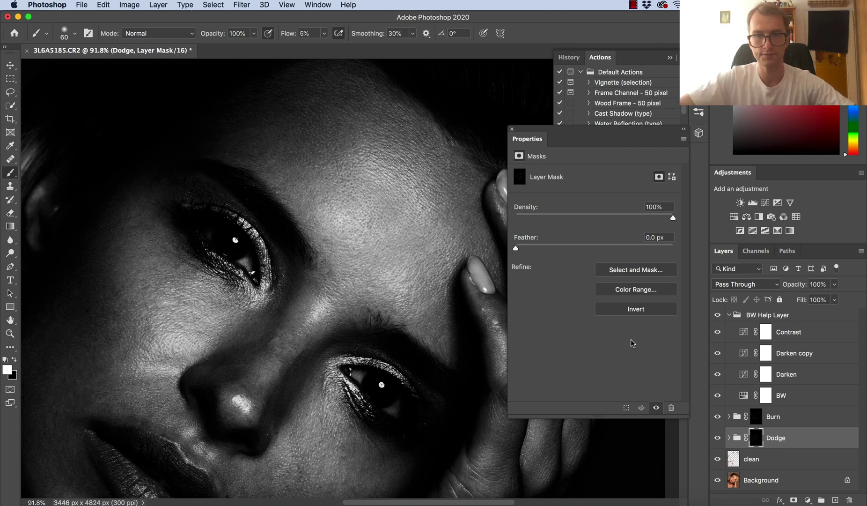
{"action": "key", "text": "alt+bracketright"}
{"action": "key", "text": "alt+bracketleft"}
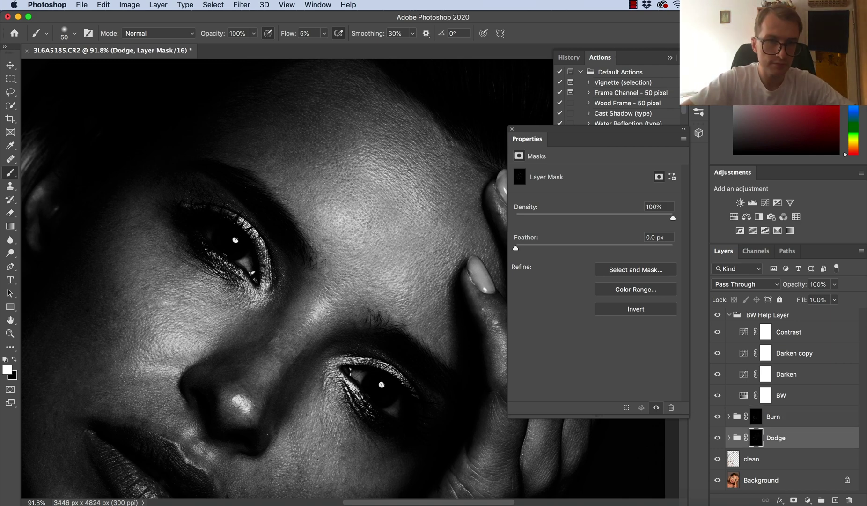
{"action": "key", "text": "alt+bracketright"}
{"action": "scroll", "coordinate": [314, 360], "scroll_direction": "down", "scroll_amount": 3}
{"action": "key", "text": "alt+bracketleft"}
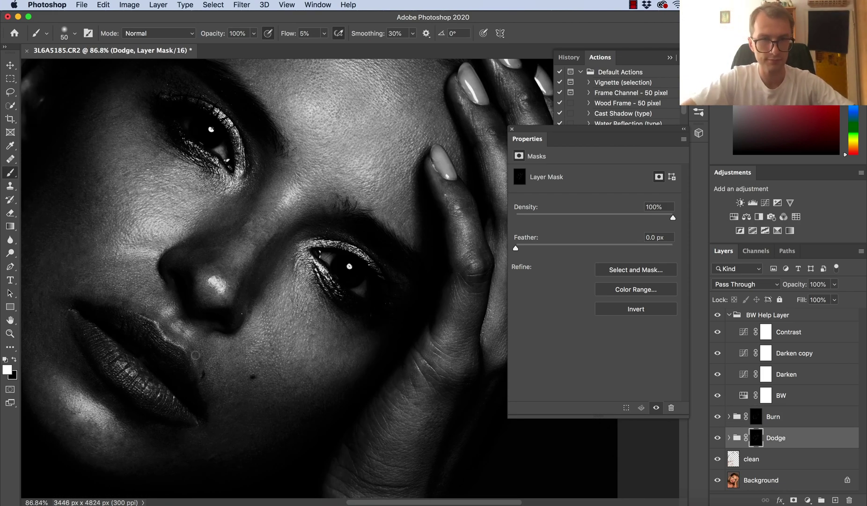
Fine-tune the Darken curve and lighten dark patches on the chest on the Dodge mask with an 80 px brush
{"action": "key", "text": "super+0"}
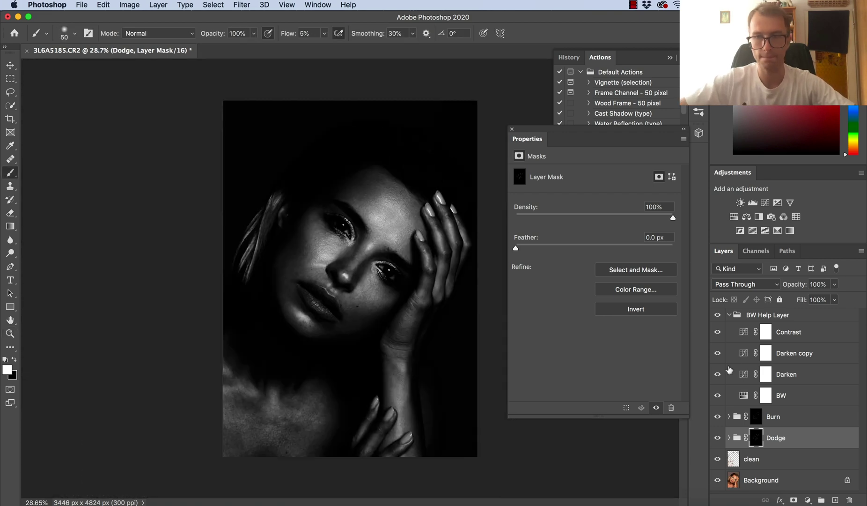
{"action": "left_click", "coordinate": [730, 370]}
{"action": "scroll", "coordinate": [244, 449], "scroll_direction": "up", "scroll_amount": 5}
{"action": "left_click_drag", "start_coordinate": [571, 301], "coordinate": [571, 306]}
{"action": "left_click_drag", "start_coordinate": [638, 237], "coordinate": [639, 234]}
{"action": "left_click", "coordinate": [757, 437]}
{"action": "key", "text": "bracketright"}
{"action": "key", "text": "bracketright"}
{"action": "key", "text": "bracketright"}
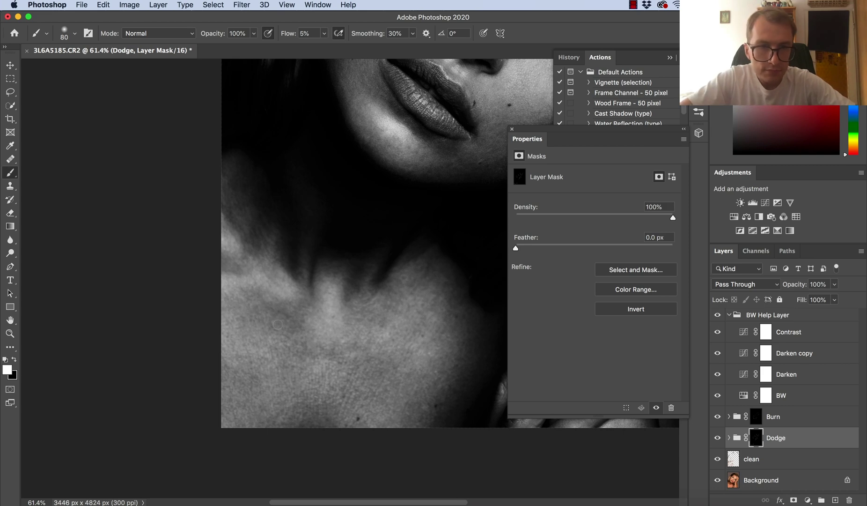
Hide the Darken copy layer and raise the highlight point of the Darken curve to brighten the neck view
{"action": "left_click", "coordinate": [717, 353]}
{"action": "left_click", "coordinate": [717, 374]}
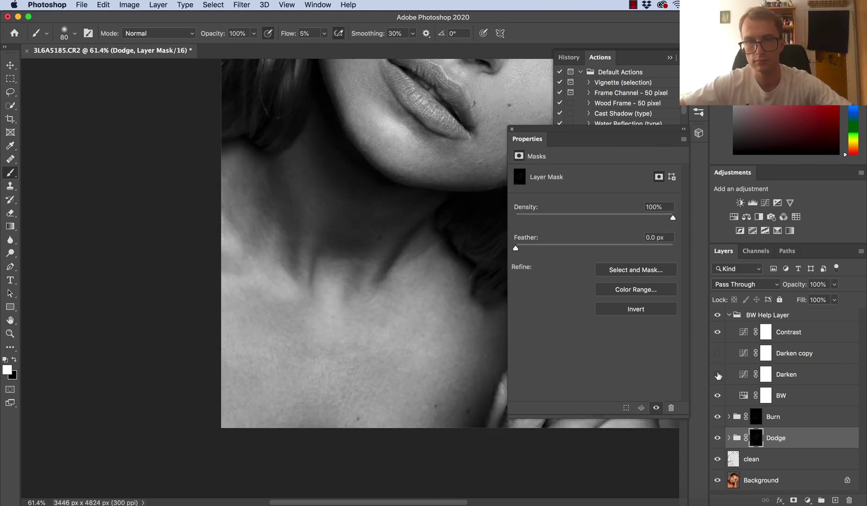
{"action": "left_click", "coordinate": [717, 374]}
{"action": "left_click", "coordinate": [743, 374]}
{"action": "left_click_drag", "start_coordinate": [638, 234], "coordinate": [636, 222]}
{"action": "scroll", "coordinate": [257, 240], "scroll_direction": "up", "scroll_amount": 3}
Even out the neck and upper chest on the Dodge and Burn masks with a 60 px brush, raising the Darken curve
{"action": "left_click", "coordinate": [755, 441]}
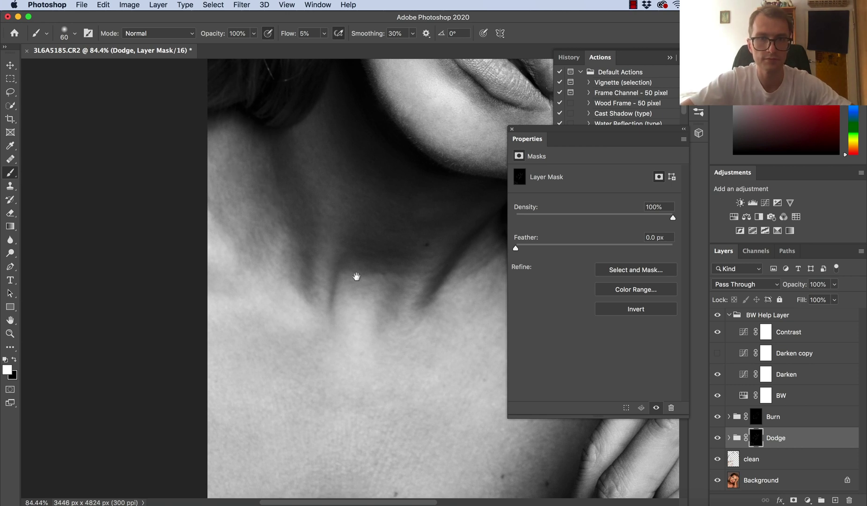
{"action": "left_click_drag", "start_coordinate": [357, 276], "coordinate": [252, 267]}
{"action": "left_click", "coordinate": [755, 416]}
{"action": "left_click", "coordinate": [744, 374]}
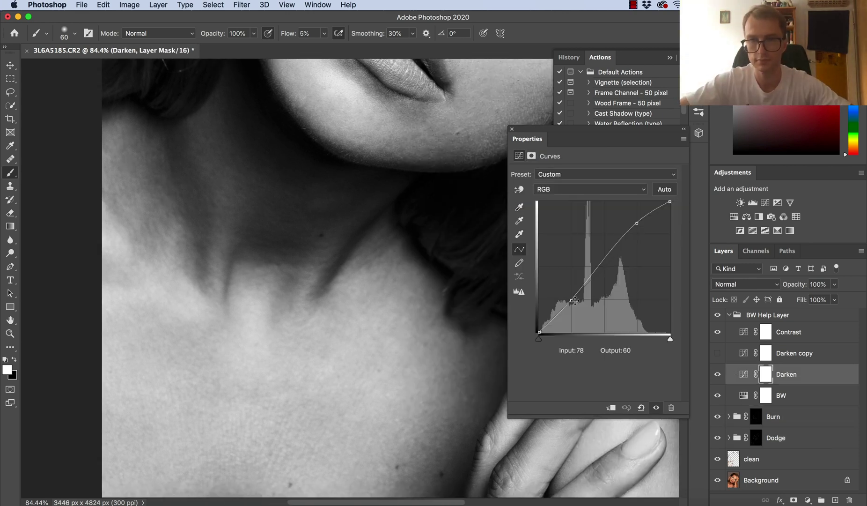
{"action": "left_click_drag", "start_coordinate": [572, 300], "coordinate": [572, 286]}
{"action": "left_click_drag", "start_coordinate": [637, 222], "coordinate": [636, 217]}
{"action": "left_click", "coordinate": [756, 417]}
{"action": "key", "text": "z"}
{"action": "left_click_drag", "start_coordinate": [256, 311], "coordinate": [206, 309]}
Lower both points of the Darken curve and continue evening out the chest and hand on the Burn and Dodge masks
{"action": "left_click", "coordinate": [743, 374]}
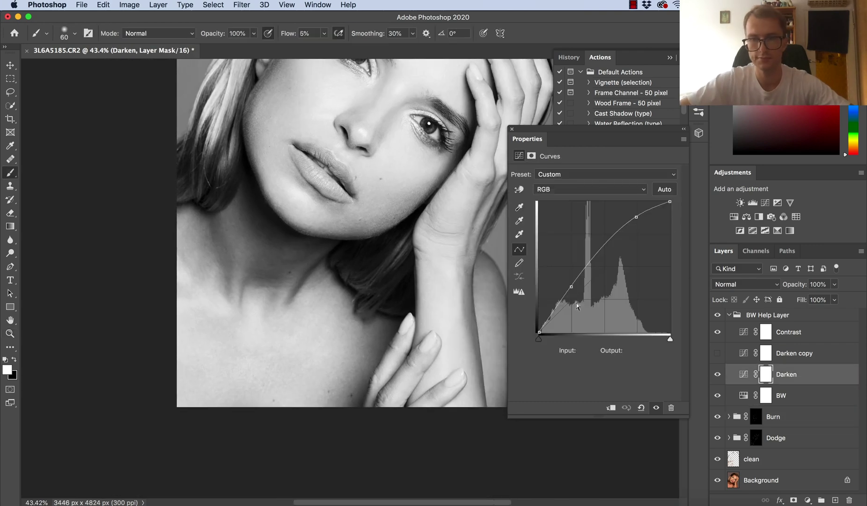
{"action": "left_click_drag", "start_coordinate": [571, 287], "coordinate": [572, 309]}
{"action": "left_click_drag", "start_coordinate": [636, 217], "coordinate": [636, 221]}
{"action": "key", "text": "z"}
{"action": "left_click_drag", "start_coordinate": [408, 319], "coordinate": [473, 332]}
{"action": "left_click", "coordinate": [756, 416]}
{"action": "left_click", "coordinate": [756, 437]}
{"action": "key", "text": "z"}
{"action": "key", "text": "b"}
{"action": "left_click_drag", "start_coordinate": [427, 384], "coordinate": [432, 445]}
Show the Darken copy layer again and raise the highlight point of the Darken curve
{"action": "left_click", "coordinate": [744, 353]}
{"action": "left_click", "coordinate": [717, 353]}
{"action": "left_click", "coordinate": [744, 374]}
{"action": "mouse_move", "coordinate": [636, 237]}
{"action": "left_mouse_down"}
{"action": "mouse_move", "coordinate": [639, 250]}
{"action": "mouse_move", "coordinate": [666, 246]}
{"action": "mouse_move", "coordinate": [639, 242]}
{"action": "mouse_move", "coordinate": [635, 231]}
{"action": "left_mouse_up"}
{"action": "left_click_drag", "start_coordinate": [270, 396], "coordinate": [325, 309]}
Lighten dark patches on the forearm, wrist and raised hand on the Dodge mask with a 60 px brush
{"action": "left_click", "coordinate": [755, 437]}
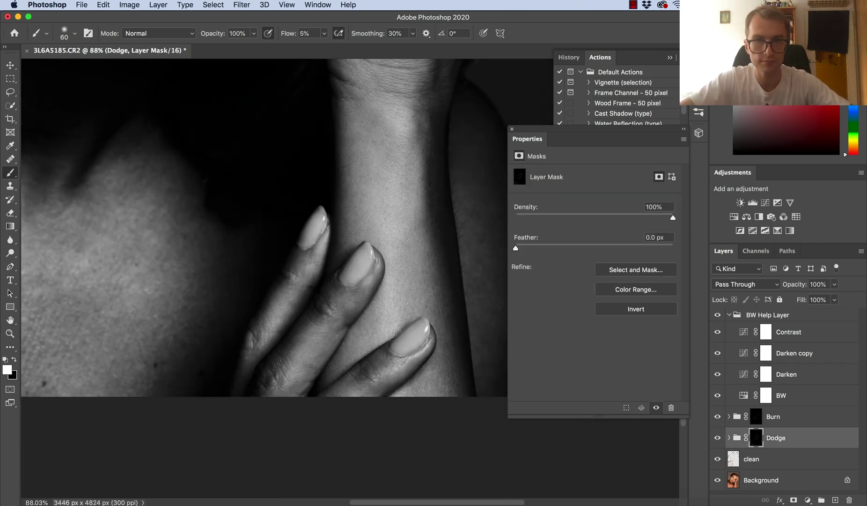
{"action": "left_click_drag", "start_coordinate": [364, 100], "coordinate": [349, 193]}
{"action": "left_click_drag", "start_coordinate": [345, 228], "coordinate": [317, 229]}
{"action": "left_click_drag", "start_coordinate": [337, 141], "coordinate": [374, 141]}
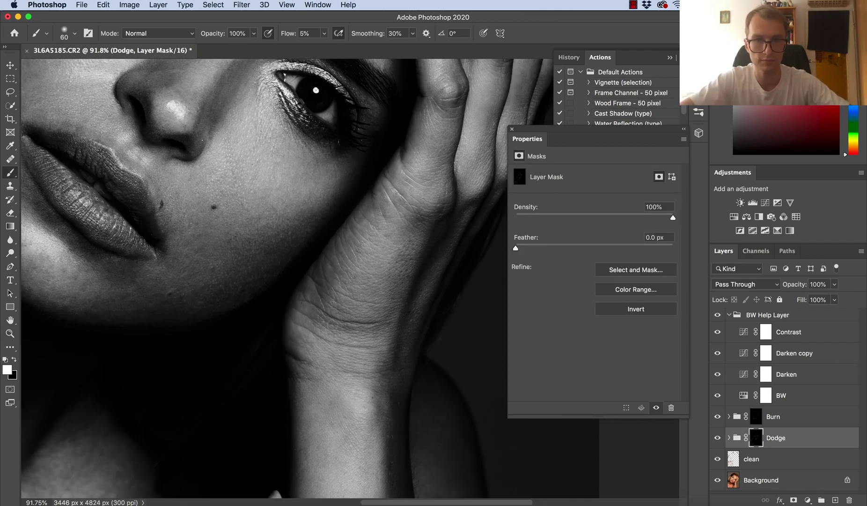
{"action": "scroll", "coordinate": [309, 277], "scroll_direction": "up", "scroll_amount": 5}
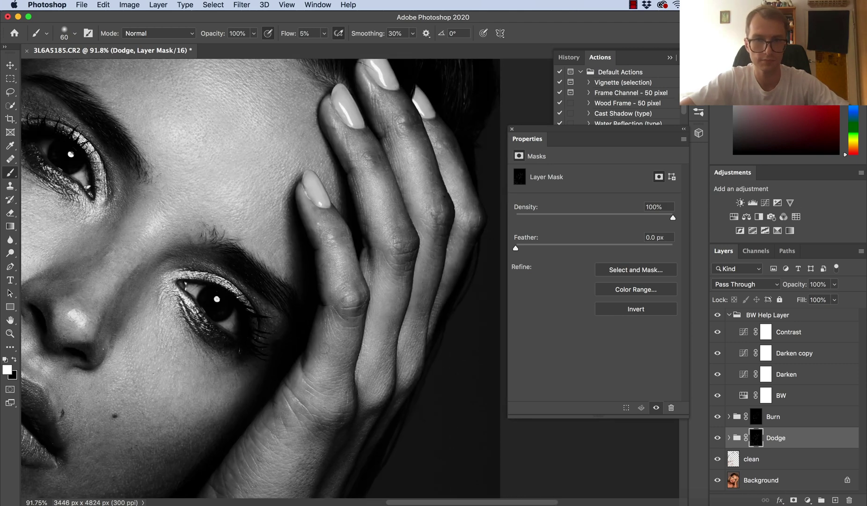
{"action": "scroll", "coordinate": [347, 269], "scroll_direction": "down", "scroll_amount": 5}
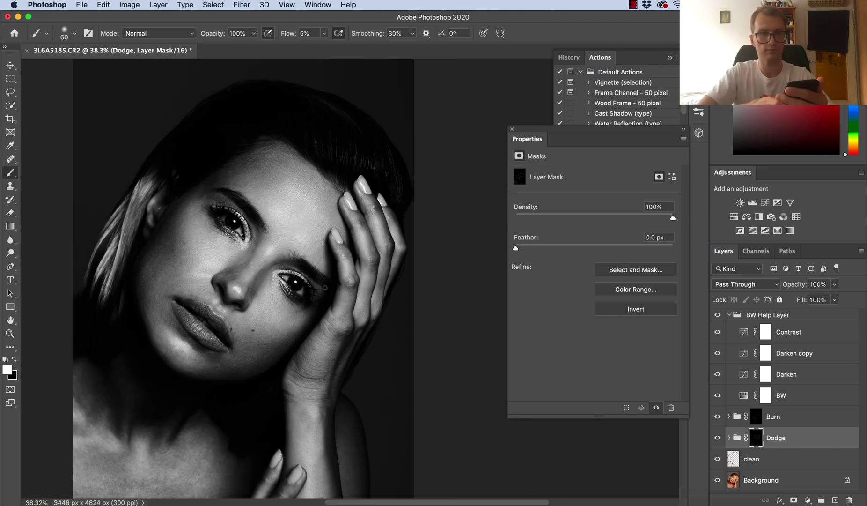
{"action": "scroll", "coordinate": [330, 387], "scroll_direction": "up", "scroll_amount": 3}
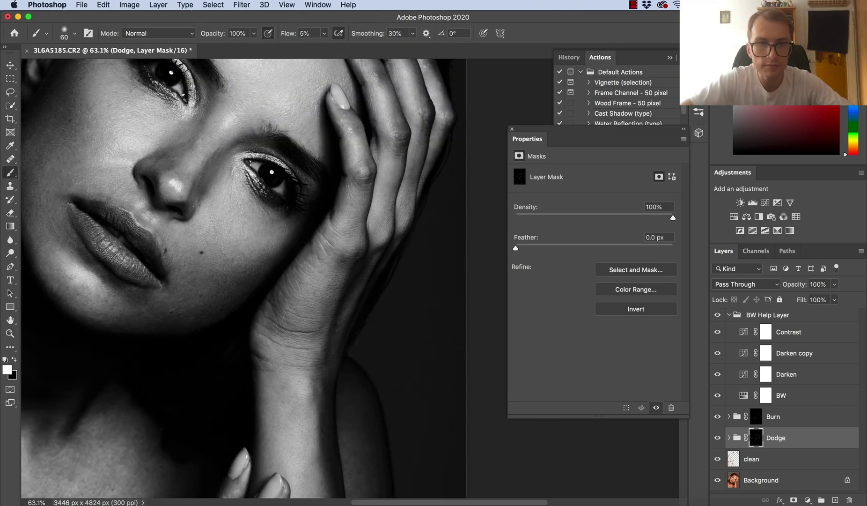
Even out the cheek on the hair side of the face on the Dodge and Burn masks
{"action": "left_click_drag", "start_coordinate": [344, 227], "coordinate": [485, 320]}
{"action": "scroll", "coordinate": [485, 320], "scroll_direction": "up", "scroll_amount": 3}
{"action": "left_click_drag", "start_coordinate": [211, 433], "coordinate": [261, 371]}
{"action": "left_click_drag", "start_coordinate": [140, 155], "coordinate": [226, 250]}
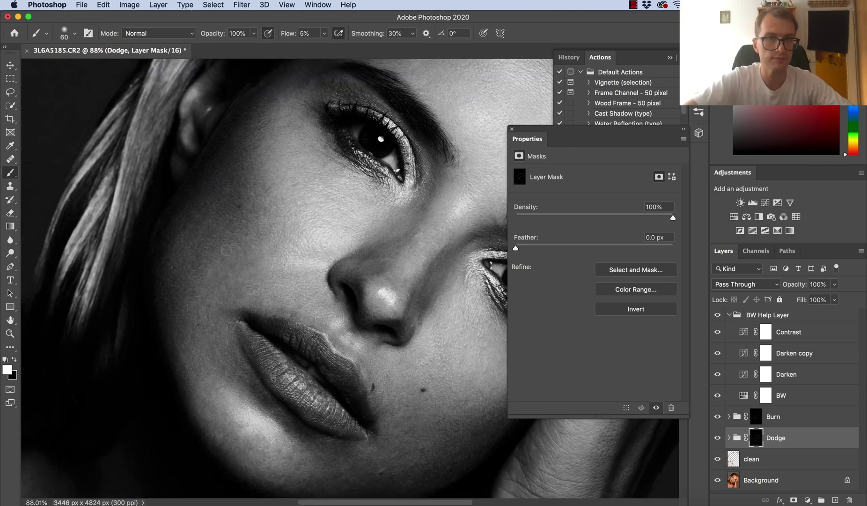
{"action": "left_click", "coordinate": [755, 417]}
{"action": "left_click_drag", "start_coordinate": [323, 182], "coordinate": [253, 185]}
{"action": "left_click_drag", "start_coordinate": [255, 187], "coordinate": [262, 107]}
Smooth larger tonal patches on the face with a 90 px brush on the Dodge mask and 70 px on the Burn mask
{"action": "left_click", "coordinate": [756, 439]}
{"action": "key", "text": "bracketright"}
{"action": "key", "text": "bracketright"}
{"action": "key", "text": "bracketright"}
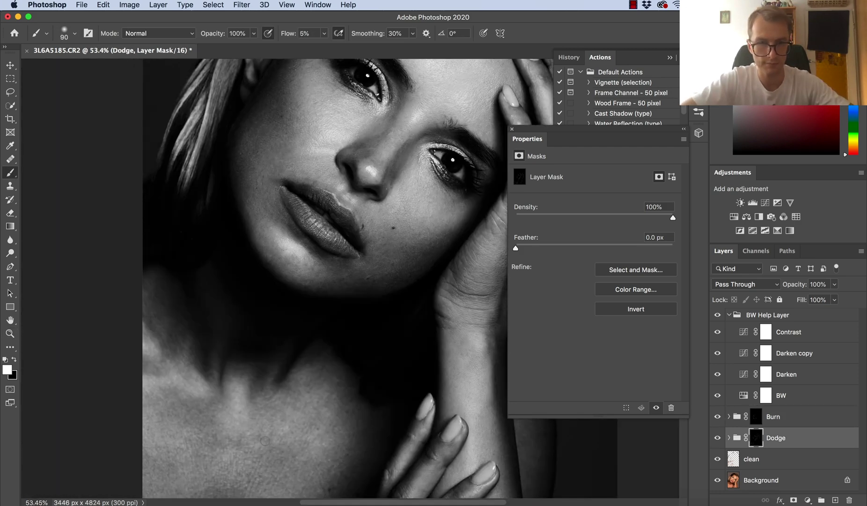
{"action": "left_click_drag", "start_coordinate": [363, 134], "coordinate": [313, 302]}
{"action": "left_click_drag", "start_coordinate": [313, 302], "coordinate": [363, 302]}
{"action": "left_click", "coordinate": [756, 416]}
{"action": "key", "text": "bracketleft"}
{"action": "key", "text": "bracketleft"}
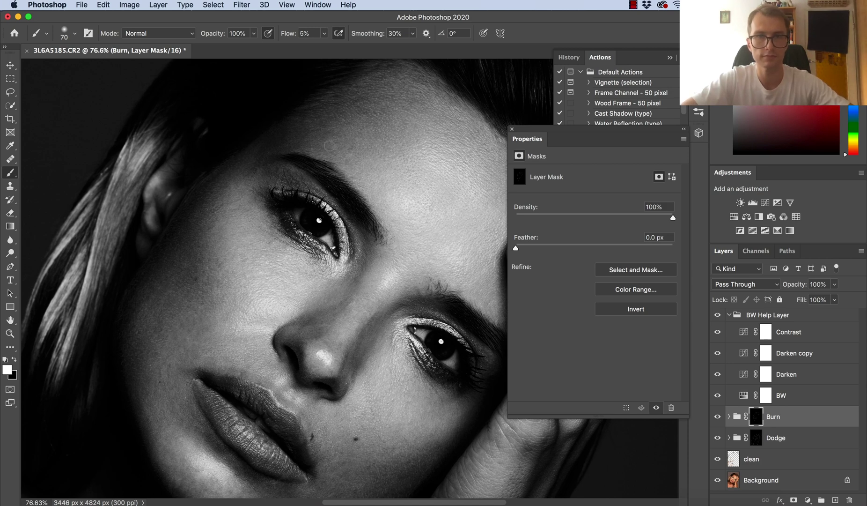
Lighten small dark spots on the chin and around the lips on the Dodge mask with a 45 to 50 px brush
{"action": "scroll", "coordinate": [329, 145], "scroll_direction": "down", "scroll_amount": 5}
{"action": "key", "text": "alt+bracketleft"}
{"action": "key", "text": "bracketleft"}
{"action": "key", "text": "bracketleft"}
{"action": "key", "text": "bracketleft"}
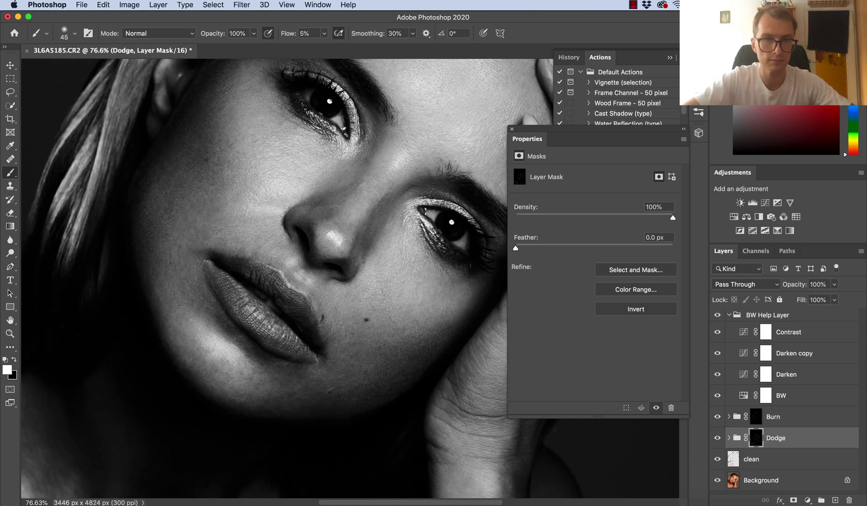
{"action": "left_click_drag", "start_coordinate": [223, 339], "coordinate": [158, 248]}
{"action": "left_click_drag", "start_coordinate": [167, 272], "coordinate": [247, 302]}
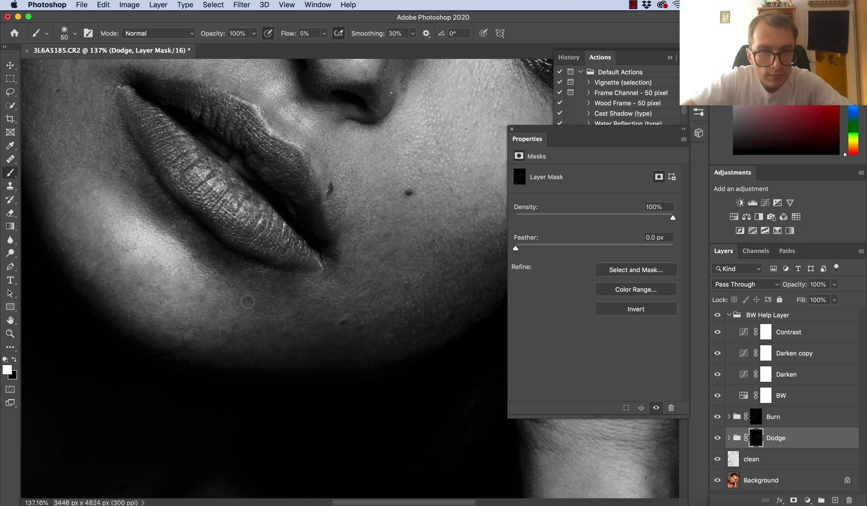
{"action": "left_click_drag", "start_coordinate": [405, 268], "coordinate": [235, 277]}
Compare the retouch in colour by toggling the visibility of the BW Help Layer and Burn groups
{"action": "left_click", "coordinate": [719, 315]}
{"action": "mouse_move", "coordinate": [718, 417]}
{"action": "left_mouse_down"}
{"action": "mouse_move", "coordinate": [718, 442]}
{"action": "mouse_move", "coordinate": [718, 416]}
{"action": "left_mouse_up"}
{"action": "left_click_drag", "start_coordinate": [244, 381], "coordinate": [283, 382]}
{"action": "left_click", "coordinate": [718, 315]}
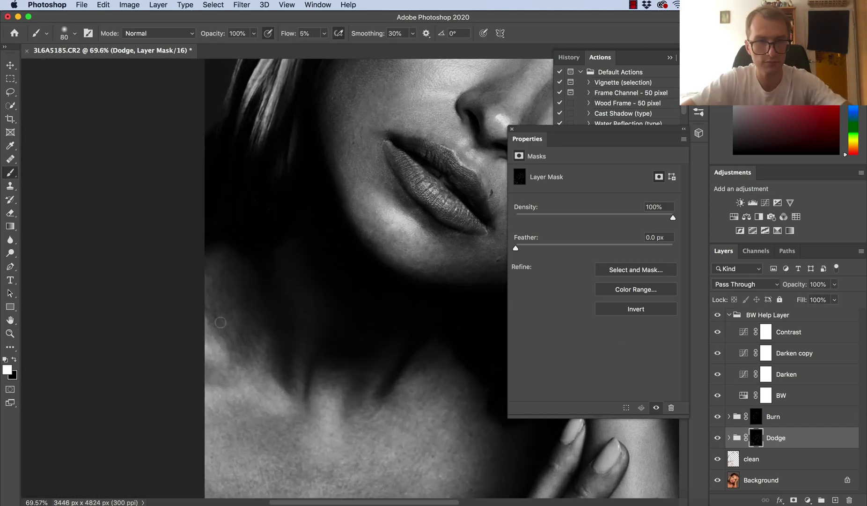
Hide the Darken copy layer and lighten the neck and wrist on the Dodge mask with an 80 px brush
{"action": "left_click", "coordinate": [718, 353]}
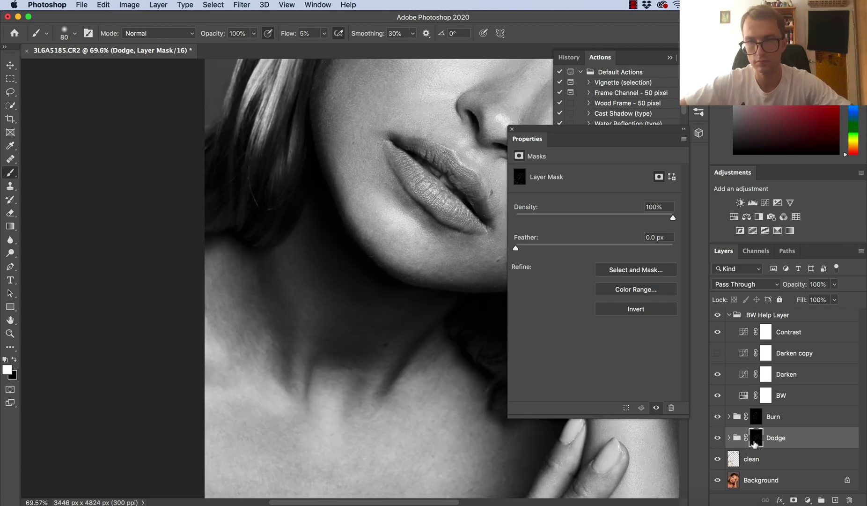
{"action": "left_click_drag", "start_coordinate": [310, 348], "coordinate": [265, 349]}
{"action": "left_click_drag", "start_coordinate": [440, 359], "coordinate": [495, 361]}
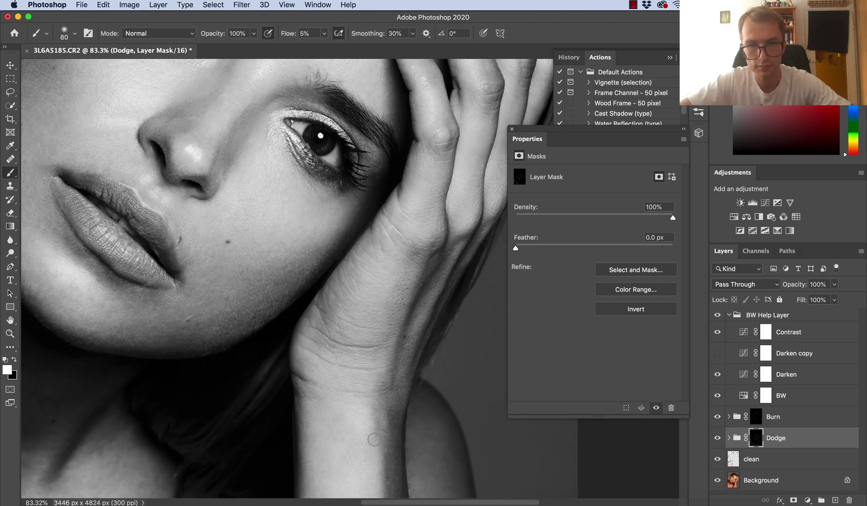
{"action": "left_click_drag", "start_coordinate": [284, 291], "coordinate": [312, 319]}
{"action": "scroll", "coordinate": [311, 319], "scroll_direction": "up", "scroll_amount": 2}
Even out the cheeks and the area around the eyebrow on the Burn and Dodge masks with a 60 px brush
{"action": "key", "text": "bracketleft"}
{"action": "key", "text": "bracketleft"}
{"action": "key", "text": "alt+bracketright"}
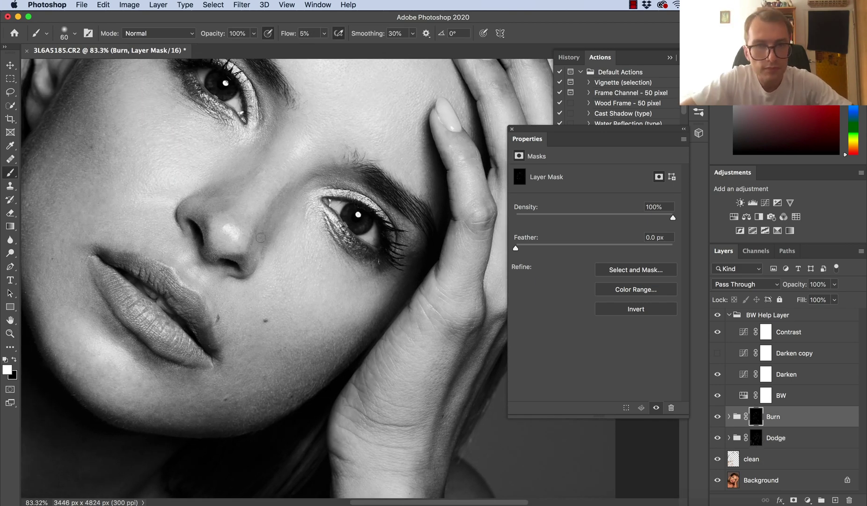
{"action": "scroll", "coordinate": [254, 234], "scroll_direction": "up", "scroll_amount": 2}
{"action": "scroll", "coordinate": [253, 234], "scroll_direction": "left", "scroll_amount": 2}
{"action": "scroll", "coordinate": [261, 239], "scroll_direction": "left", "scroll_amount": 2}
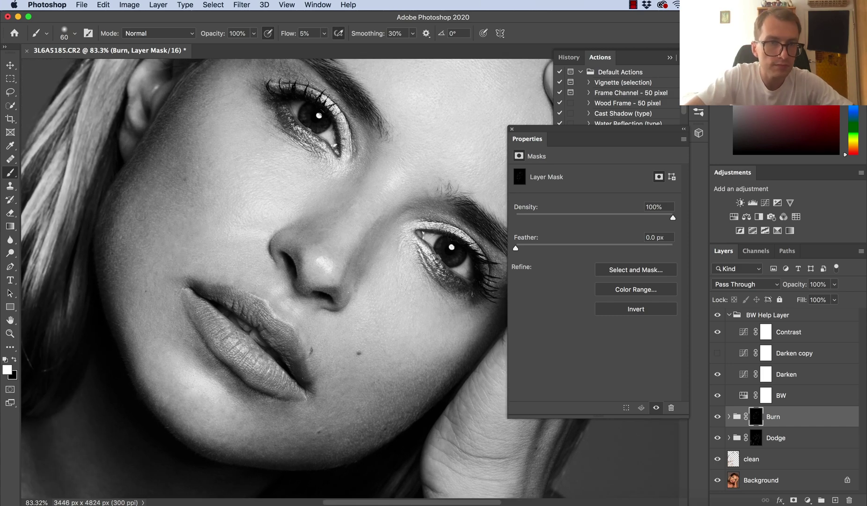
{"action": "scroll", "coordinate": [277, 224], "scroll_direction": "down", "scroll_amount": 5}
{"action": "scroll", "coordinate": [284, 116], "scroll_direction": "up", "scroll_amount": 7}
{"action": "key", "text": "alt+bracketleft"}
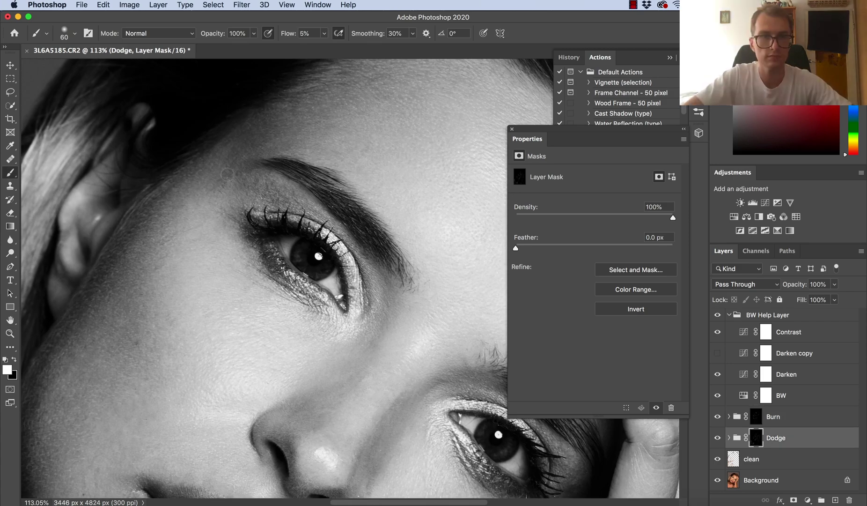
{"action": "left_click_drag", "start_coordinate": [311, 164], "coordinate": [282, 195]}
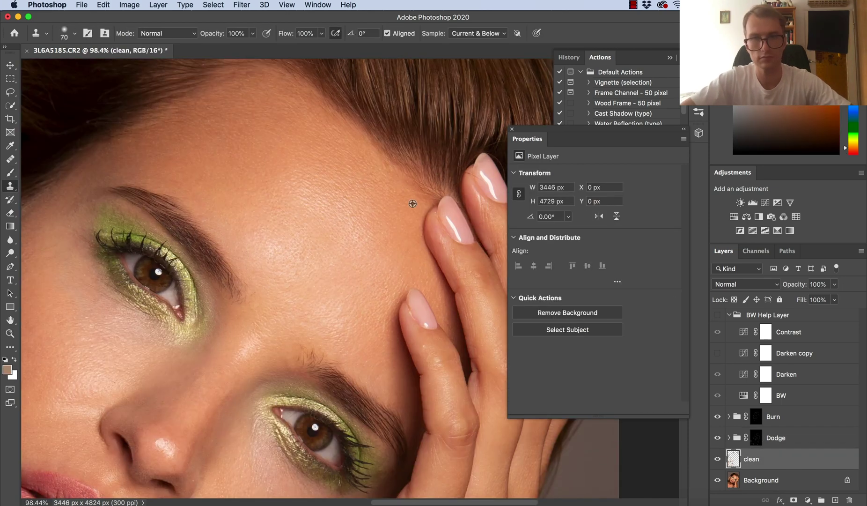
Sample skin near the hairline with the 70 px Clone Stamp on the clean layer, and show the Darken copy layer again
{"action": "left_click", "coordinate": [412, 204], "text": "alt"}
{"action": "left_click", "coordinate": [718, 353]}
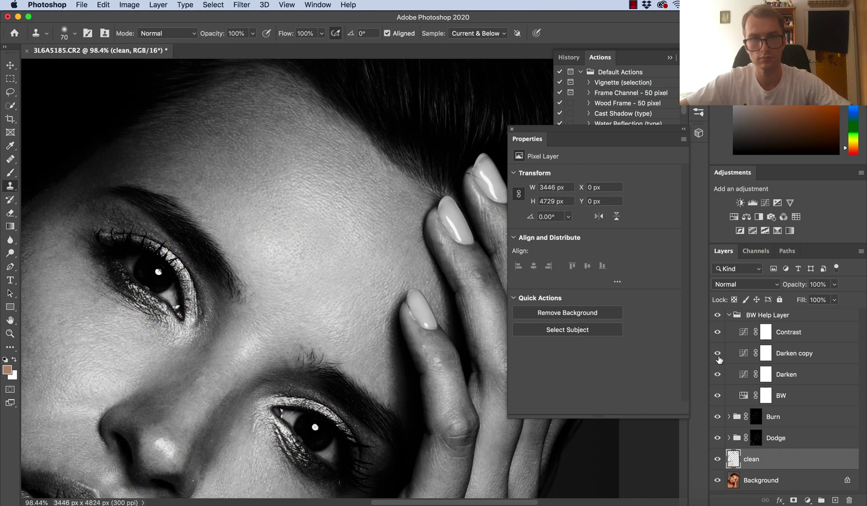
Continue painting the face on the Dodge mask with a 50 px brush at 36% flow
{"action": "key", "text": "alt+bracketright"}
{"action": "key", "text": "b"}
{"action": "left_click_drag", "start_coordinate": [300, 216], "coordinate": [262, 217]}
{"action": "left_click_drag", "start_coordinate": [211, 273], "coordinate": [262, 274]}
{"action": "left_click_drag", "start_coordinate": [284, 35], "coordinate": [298, 35]}
{"action": "key", "text": "bracketleft"}
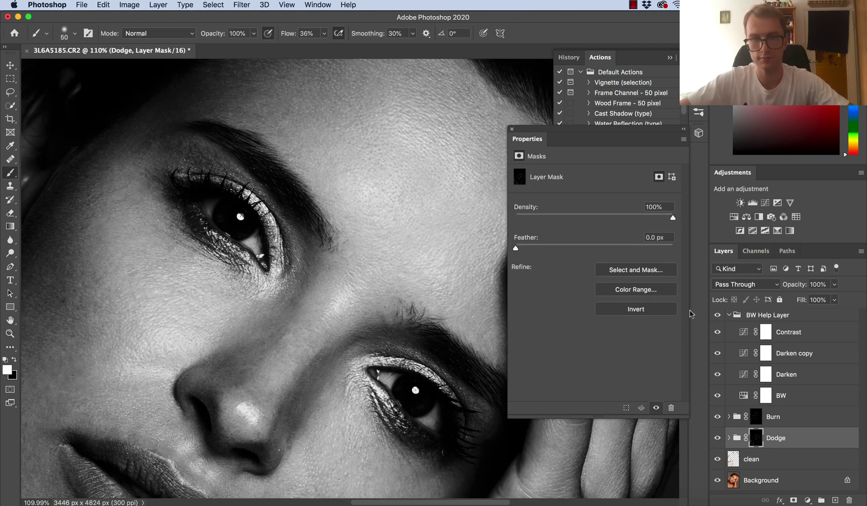
Check the face in colour and delete the BW Help Layer group
{"action": "left_click", "coordinate": [718, 315]}
{"action": "key", "text": "alt+bracketright"}
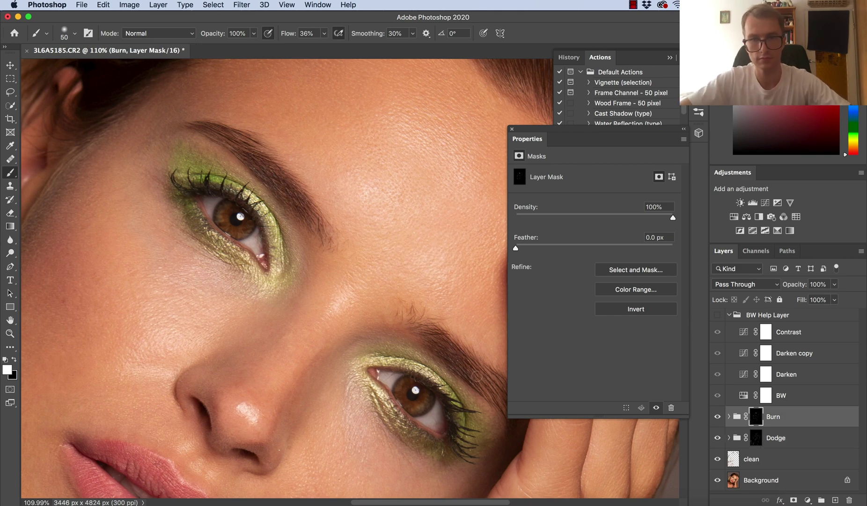
{"action": "scroll", "coordinate": [437, 351], "scroll_direction": "down", "scroll_amount": 10}
{"action": "left_click", "coordinate": [750, 315]}
{"action": "key", "text": "Delete"}
{"action": "key", "text": "alt+shift+super+e"}
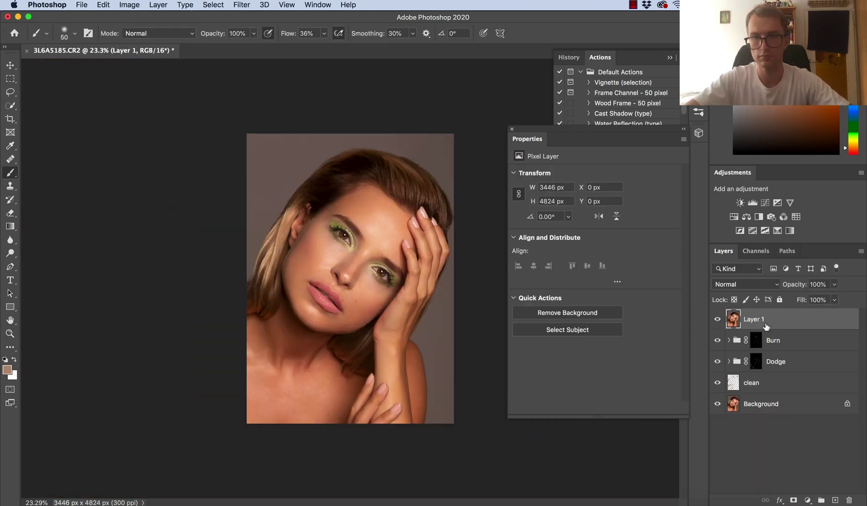
{"action": "double_click", "coordinate": [758, 320]}
{"action": "type", "text": "final"}
{"action": "key", "text": "Return"}
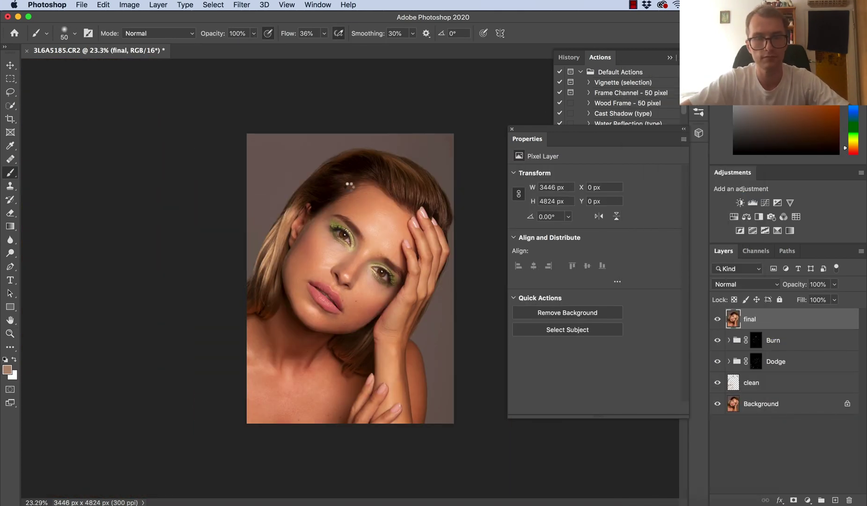
{"action": "key", "text": "z"}
{"action": "mouse_move", "coordinate": [344, 180]}
{"action": "left_mouse_down"}
{"action": "mouse_move", "coordinate": [363, 180]}
{"action": "mouse_move", "coordinate": [333, 185]}
{"action": "mouse_move", "coordinate": [349, 174]}
{"action": "mouse_move", "coordinate": [350, 199]}
{"action": "left_mouse_up"}
{"action": "key", "text": "Delete"}
Touch up the hair above the forehead on the clean layer with a 200 px Clone Stamp
{"action": "left_click", "coordinate": [743, 361]}
{"action": "key", "text": "s"}
{"action": "key", "text": "z"}
{"action": "key", "text": "s"}
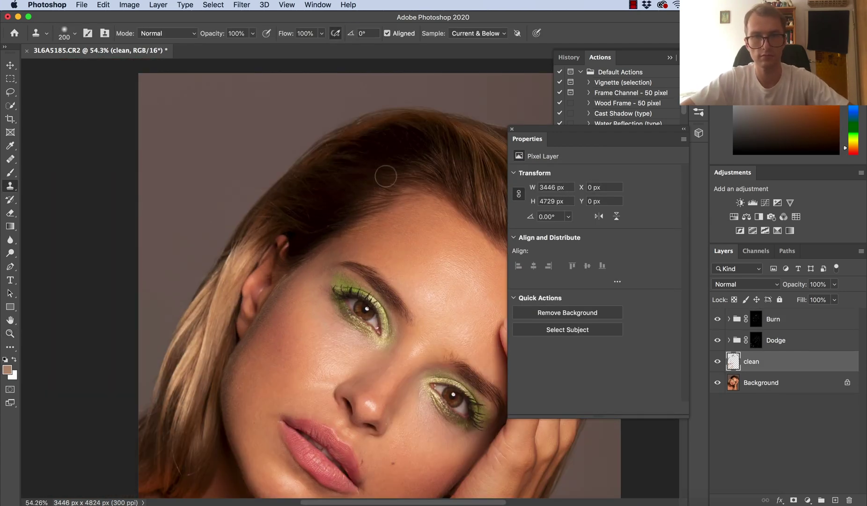
Stamp all visible layers into a new layer above the Burn group and name it final
{"action": "left_click", "coordinate": [774, 319]}
{"action": "key", "text": "alt+shift+super+e"}
{"action": "double_click", "coordinate": [753, 319]}
{"action": "type", "text": "final"}
{"action": "key", "text": "Return"}
Convert the final layer to a smart object and make small slider adjustments to it in the Camera Raw Filter
{"action": "right_click", "coordinate": [755, 319]}
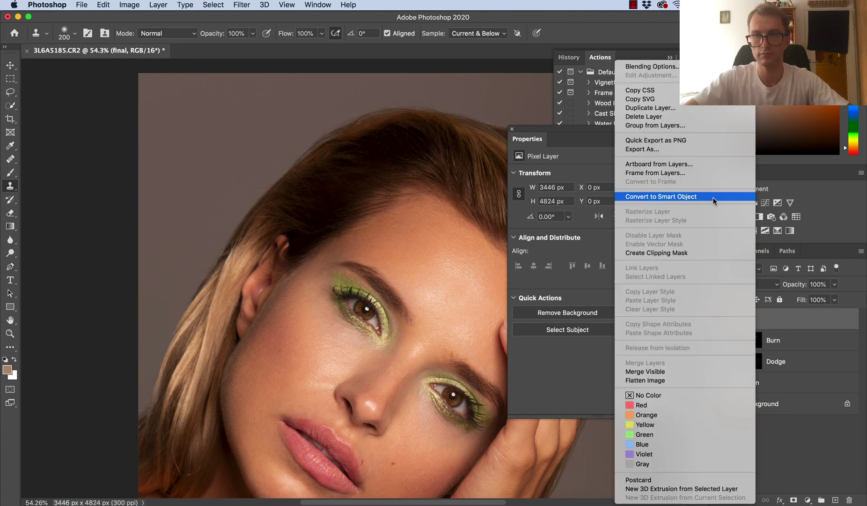
{"action": "left_click", "coordinate": [713, 197]}
{"action": "left_click", "coordinate": [241, 5]}
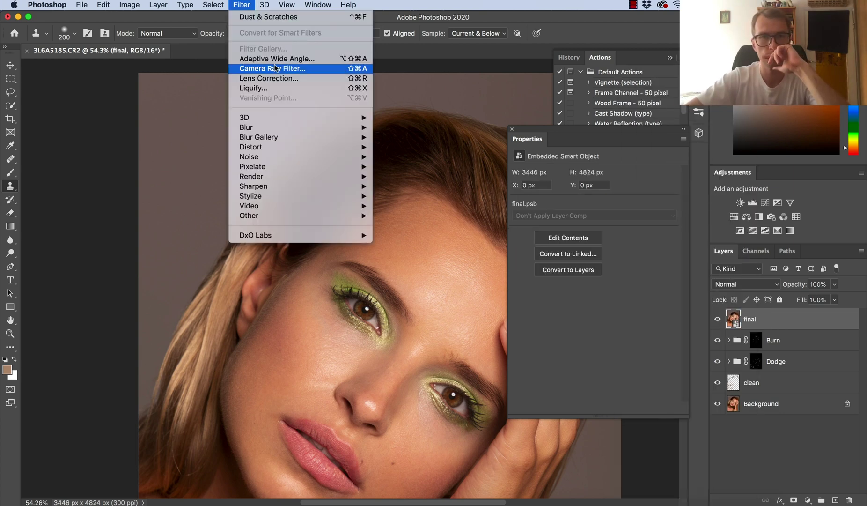
{"action": "left_click", "coordinate": [276, 68]}
{"action": "scroll", "coordinate": [830, 137], "scroll_direction": "up", "scroll_amount": 10}
{"action": "left_click_drag", "start_coordinate": [772, 259], "coordinate": [781, 259]}
{"action": "left_click_drag", "start_coordinate": [772, 428], "coordinate": [767, 428]}
{"action": "left_click_drag", "start_coordinate": [772, 352], "coordinate": [779, 351]}
Choose the Ektachrome film profile at an amount of 49 and apply the Camera Raw Filter to the final layer
{"action": "left_click", "coordinate": [825, 140]}
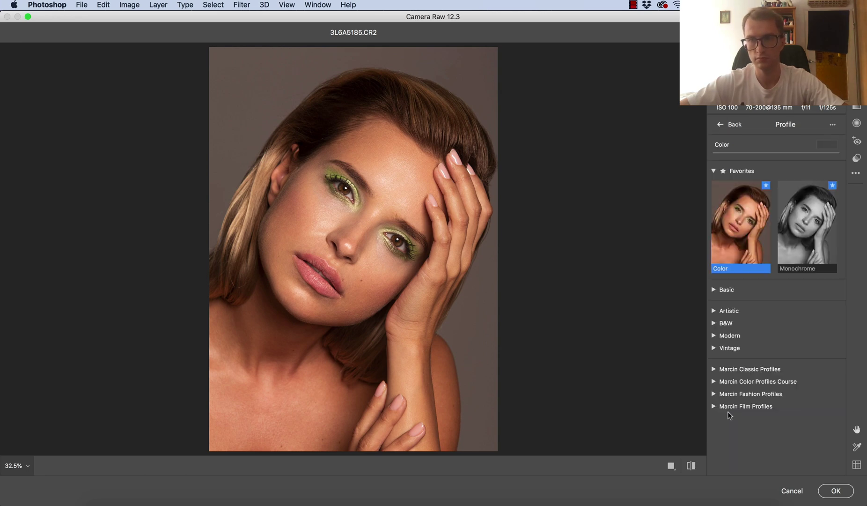
{"action": "left_click", "coordinate": [728, 407]}
{"action": "scroll", "coordinate": [803, 281], "scroll_direction": "down", "scroll_amount": 10}
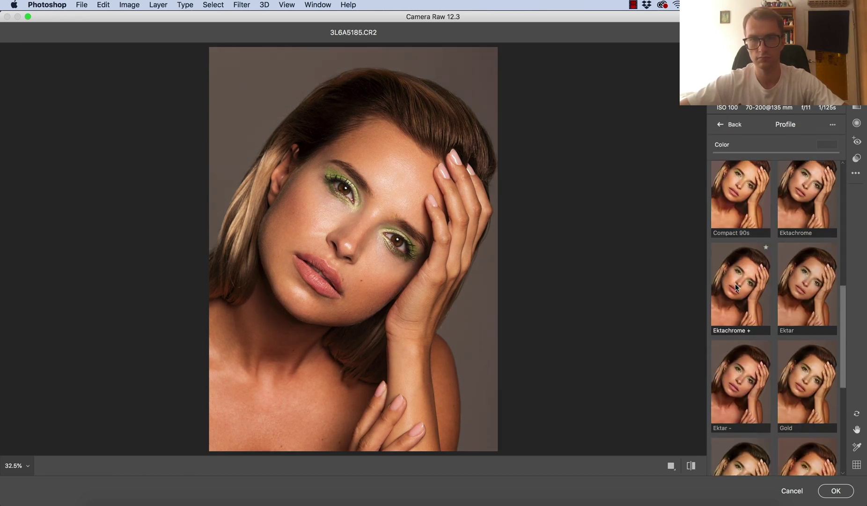
{"action": "left_click", "coordinate": [737, 286]}
{"action": "left_click", "coordinate": [734, 153]}
{"action": "left_click", "coordinate": [819, 196]}
{"action": "left_click", "coordinate": [743, 153]}
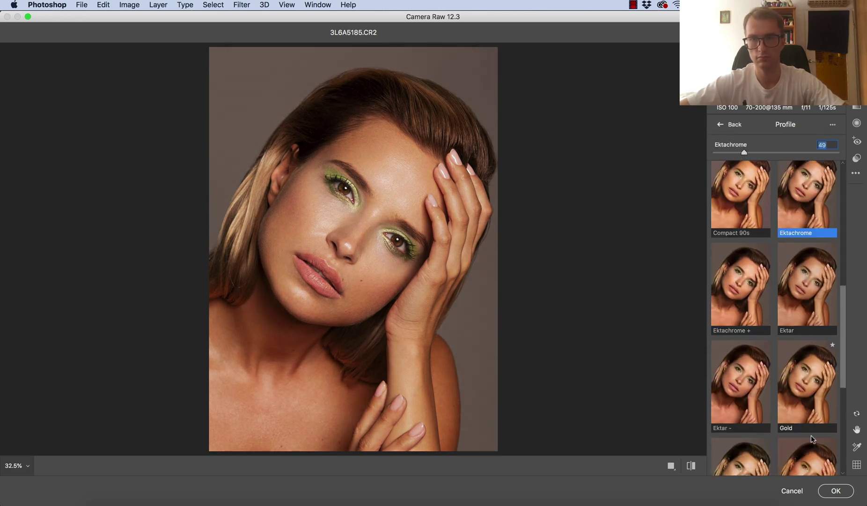
{"action": "left_click", "coordinate": [836, 491]}
Try adding film grain to the final layer with a second Camera Raw Filter
{"action": "left_click", "coordinate": [241, 5]}
{"action": "left_click", "coordinate": [284, 89]}
{"action": "scroll", "coordinate": [836, 362], "scroll_direction": "down", "scroll_amount": 10}
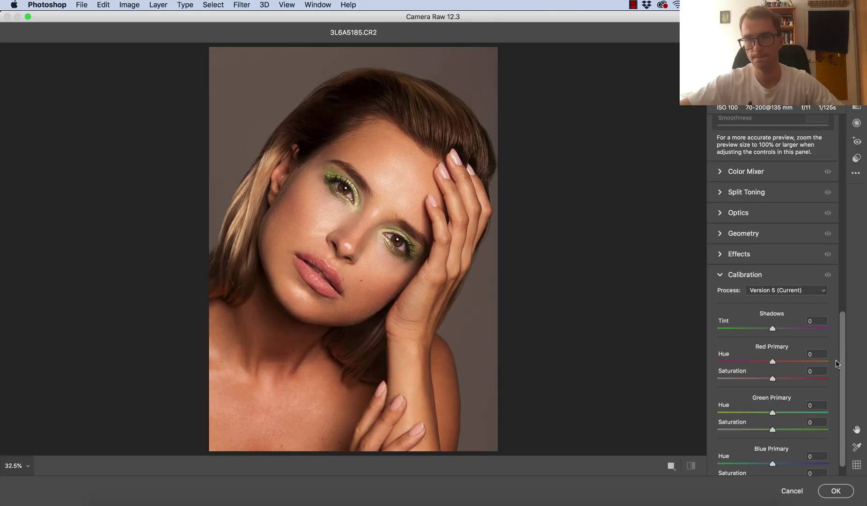
{"action": "left_click", "coordinate": [721, 253]}
{"action": "left_click_drag", "start_coordinate": [720, 278], "coordinate": [765, 295]}
{"action": "left_click", "coordinate": [836, 491]}
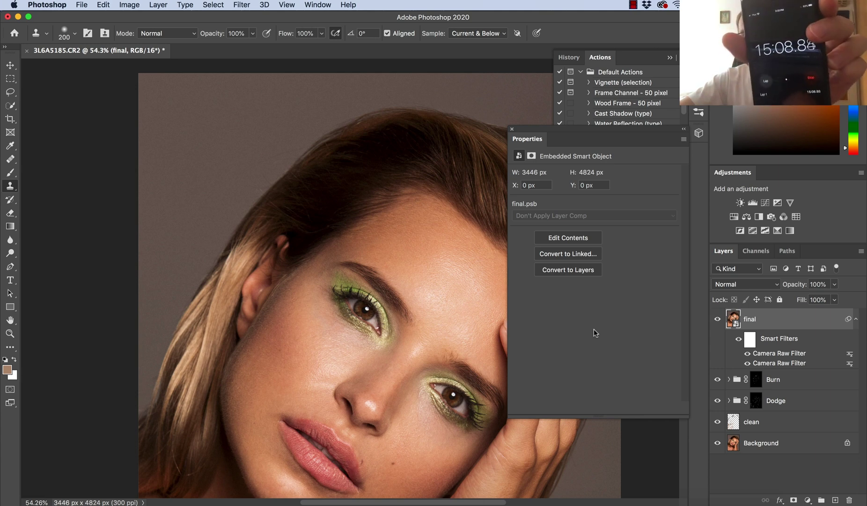
Clear the floating Properties and Actions windows away and view the whole portrait at about 31% zoom
{"action": "left_click", "coordinate": [512, 129]}
{"action": "left_click", "coordinate": [670, 58]}
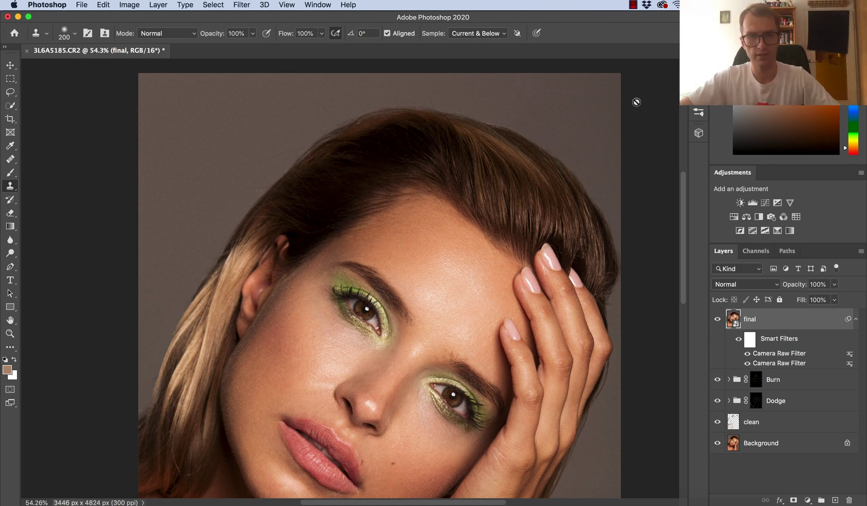
{"action": "key", "text": "z"}
{"action": "mouse_move", "coordinate": [463, 295]}
{"action": "left_mouse_down"}
{"action": "mouse_move", "coordinate": [440, 292]}
{"action": "mouse_move", "coordinate": [418, 320]}
{"action": "left_mouse_up"}
{"action": "key", "text": "s"}
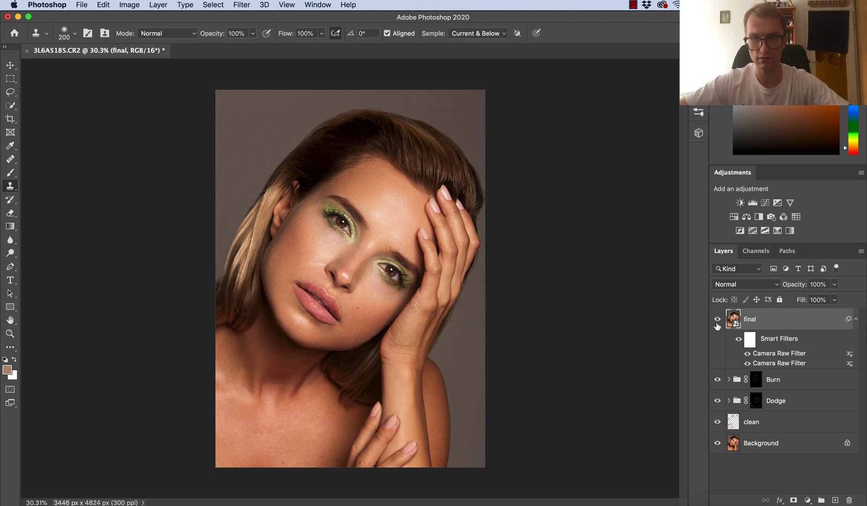
{"action": "key", "text": "super+space"}
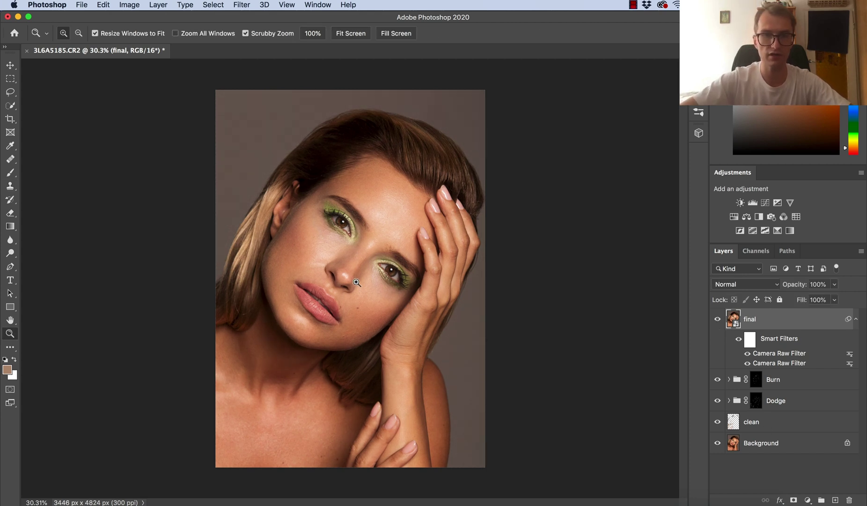
{"action": "left_click_drag", "start_coordinate": [356, 286], "coordinate": [361, 291]}
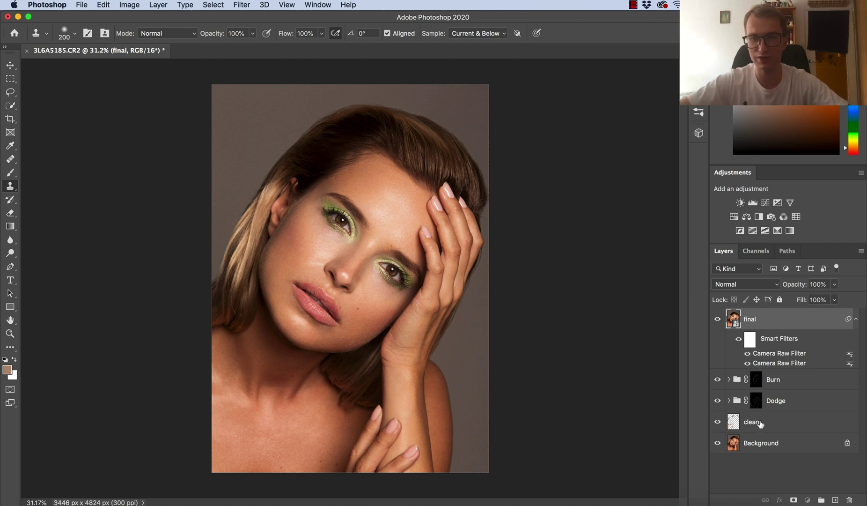
Undo the second Camera Raw Filter and set grain 29 with size 46 in the final layer's remaining one
{"action": "left_click", "coordinate": [740, 477]}
{"action": "key", "text": "z"}
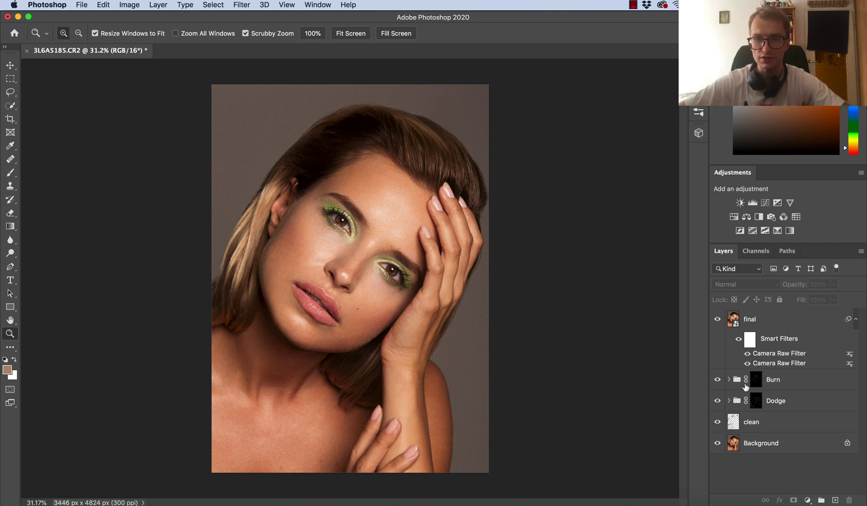
{"action": "key", "text": "super+z"}
{"action": "double_click", "coordinate": [766, 357]}
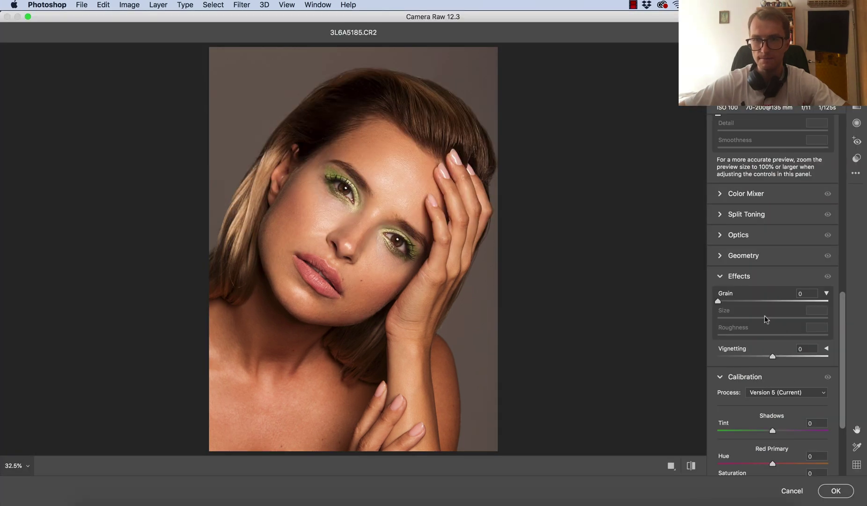
{"action": "left_click", "coordinate": [749, 301]}
{"action": "left_click", "coordinate": [768, 318]}
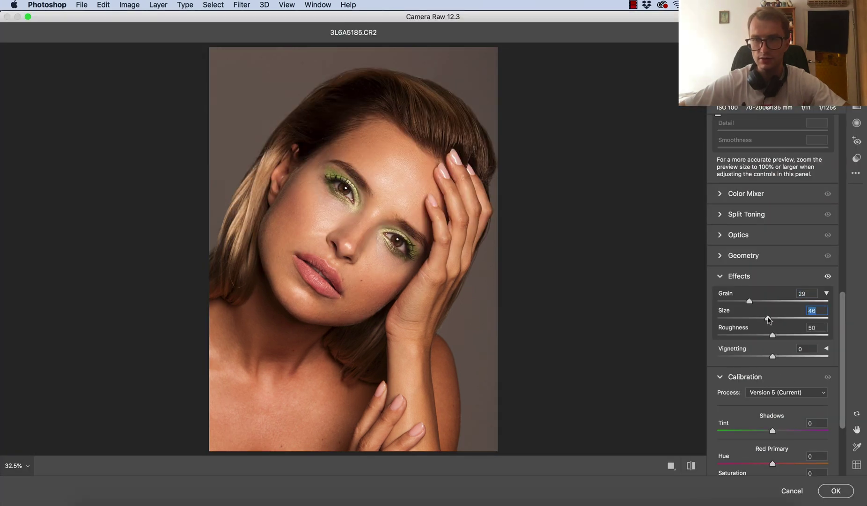
{"action": "left_click", "coordinate": [836, 491]}
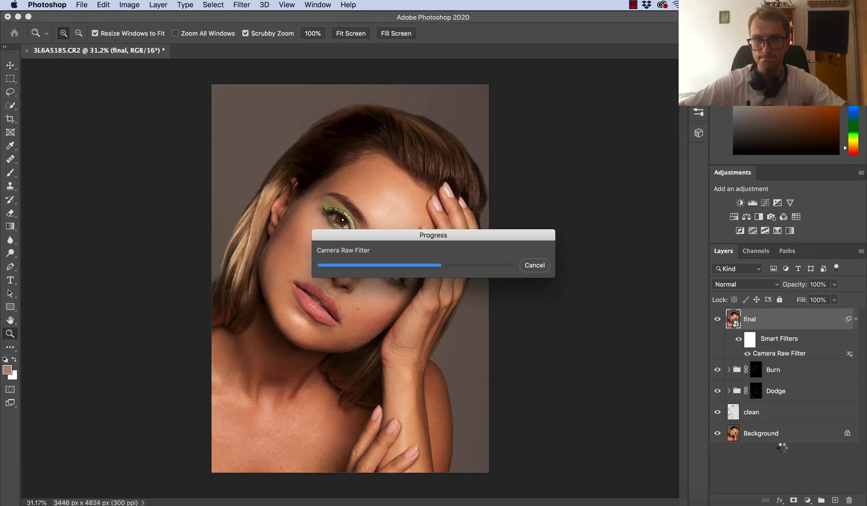
Group the final, Burn, Dodge and clean layers and name the group edit
{"action": "left_click", "coordinate": [768, 412], "text": "shift"}
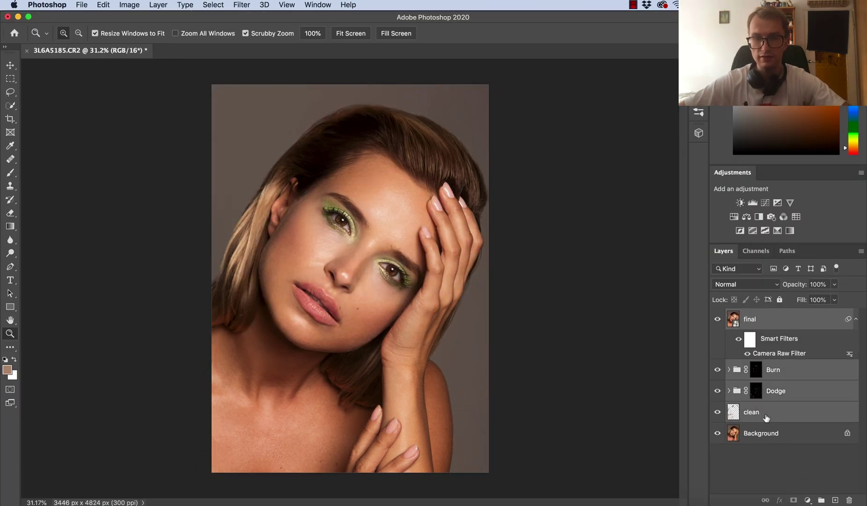
{"action": "key", "text": "super+g"}
{"action": "double_click", "coordinate": [757, 315]}
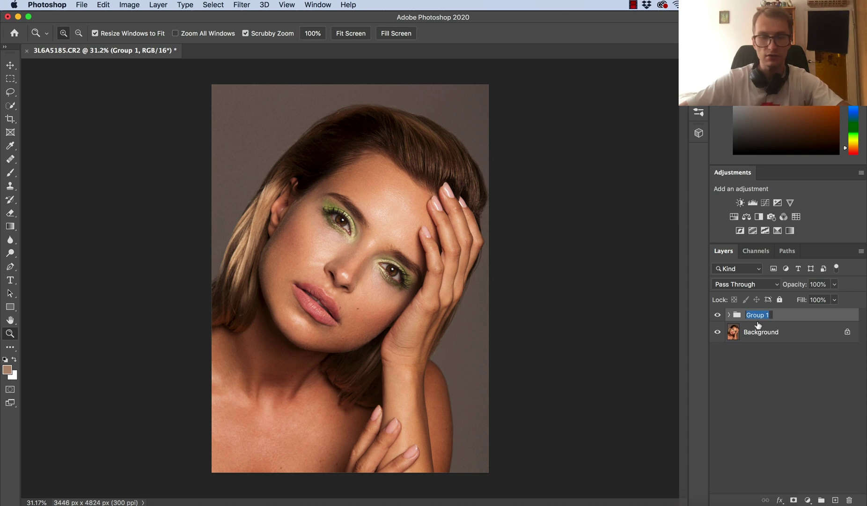
{"action": "type", "text": "edit"}
{"action": "key", "text": "Return"}
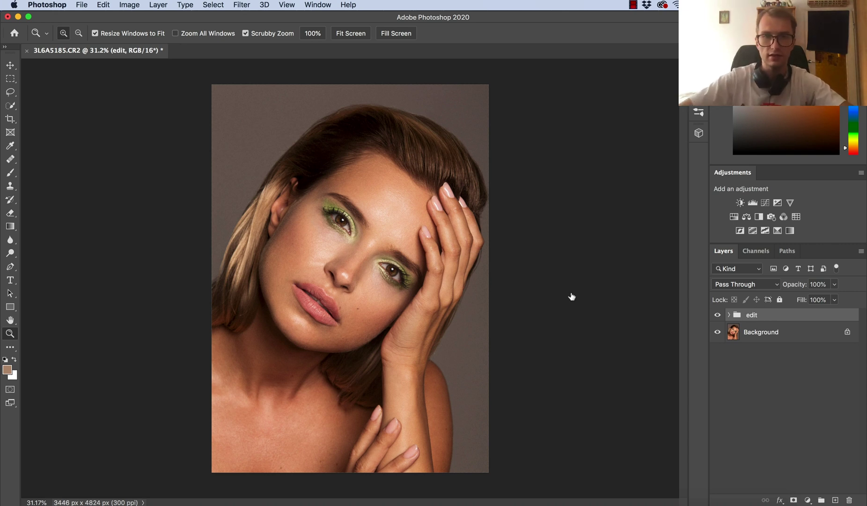
Compare the whole portrait before and after retouching by toggling the edit group's visibility
{"action": "left_click", "coordinate": [718, 314]}
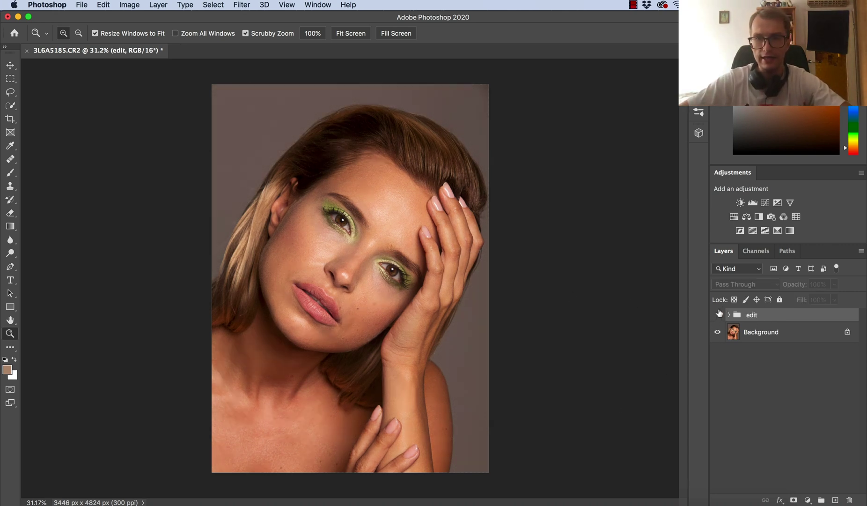
{"action": "left_click", "coordinate": [717, 315]}
{"action": "left_click", "coordinate": [717, 315]}
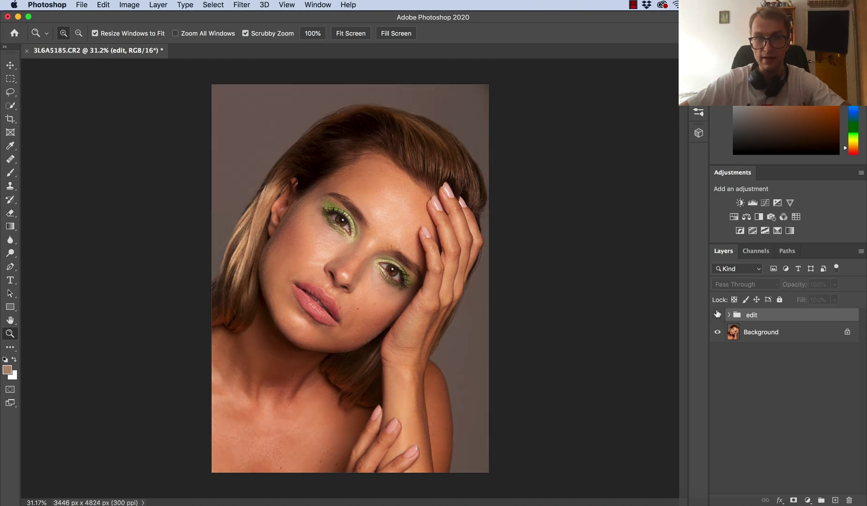
{"action": "left_click", "coordinate": [717, 315]}
{"action": "left_click", "coordinate": [717, 315]}
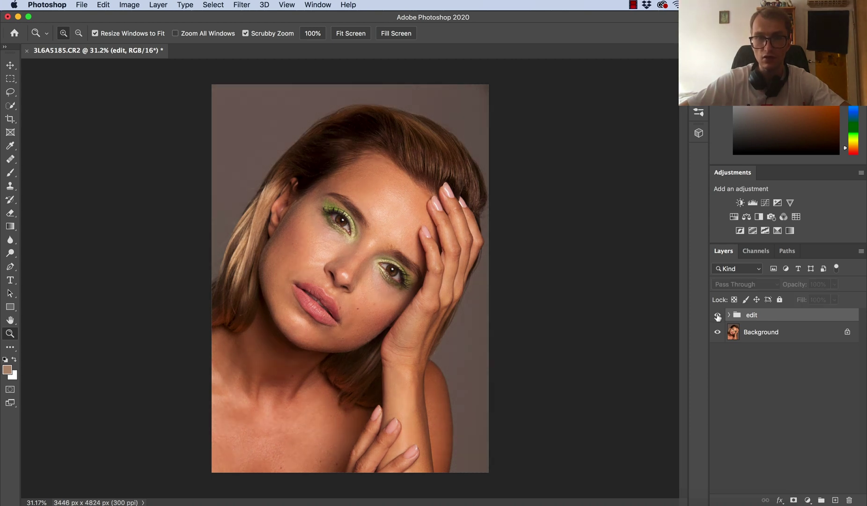
{"action": "left_click", "coordinate": [718, 315]}
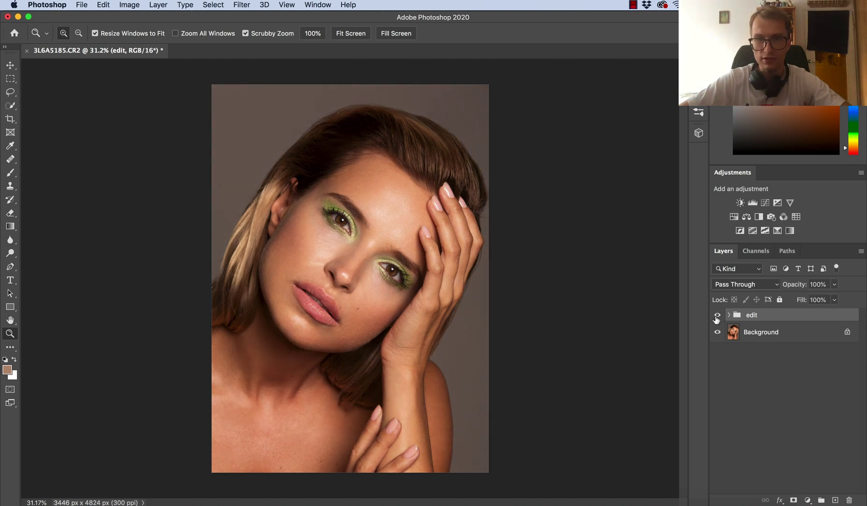
{"action": "left_click", "coordinate": [717, 315]}
{"action": "left_click", "coordinate": [717, 315]}
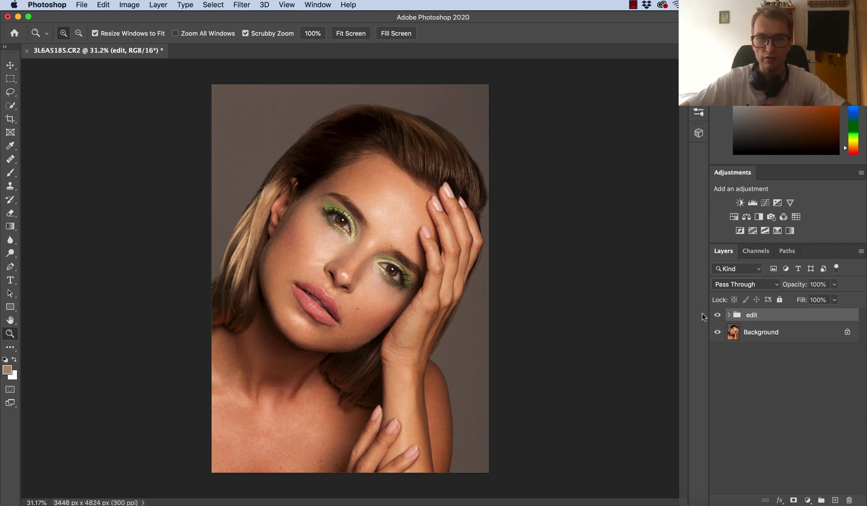
{"action": "left_click", "coordinate": [716, 315]}
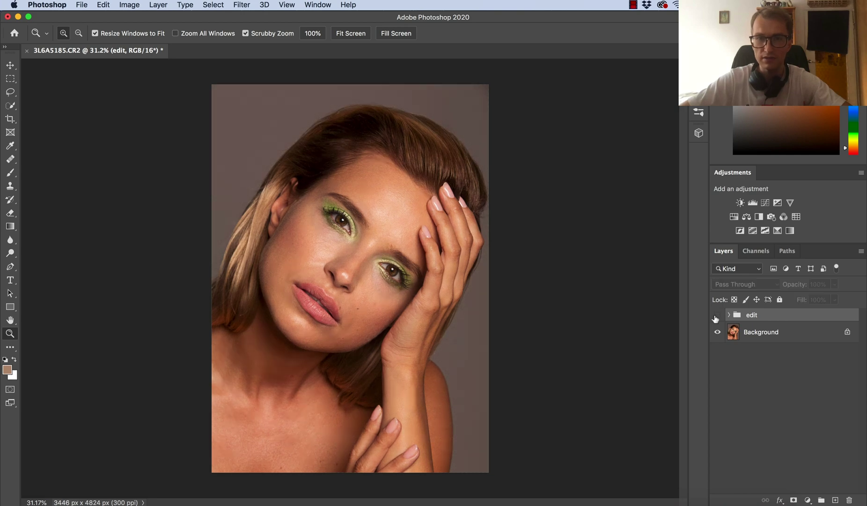
{"action": "left_click", "coordinate": [717, 315]}
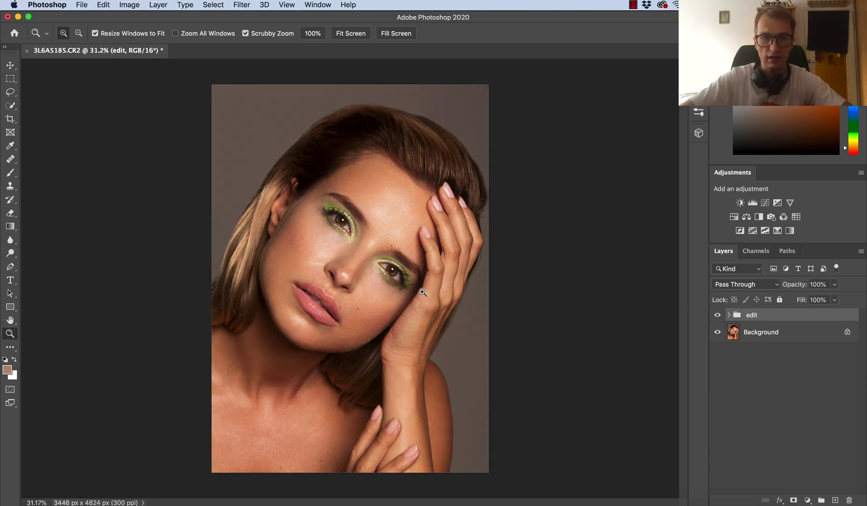
Examine the face up close with the edit group hidden and shown
{"action": "left_click_drag", "start_coordinate": [359, 258], "coordinate": [498, 280]}
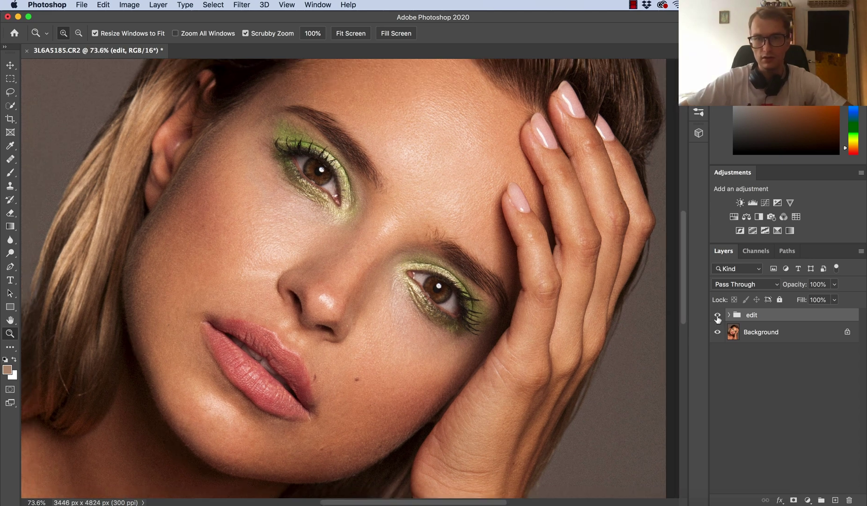
{"action": "left_click", "coordinate": [717, 316]}
{"action": "left_click", "coordinate": [717, 315]}
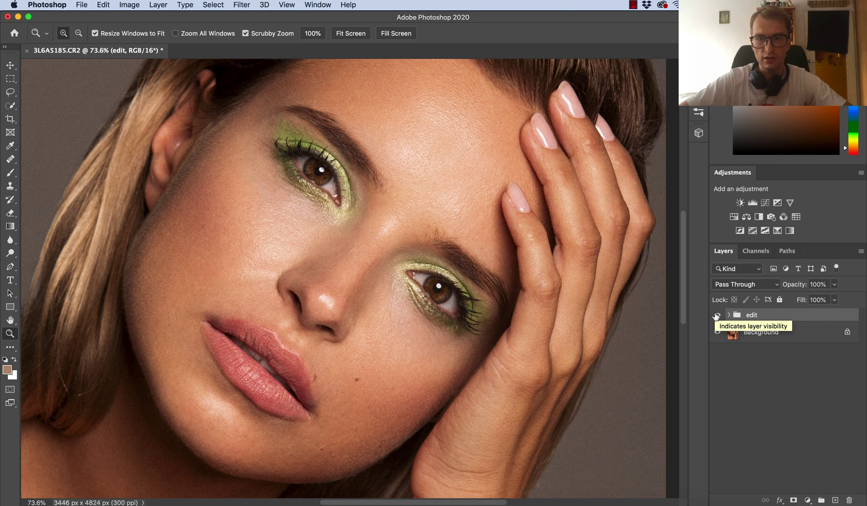
{"action": "left_click", "coordinate": [717, 316]}
{"action": "left_click", "coordinate": [717, 316]}
{"action": "left_click", "coordinate": [717, 316]}
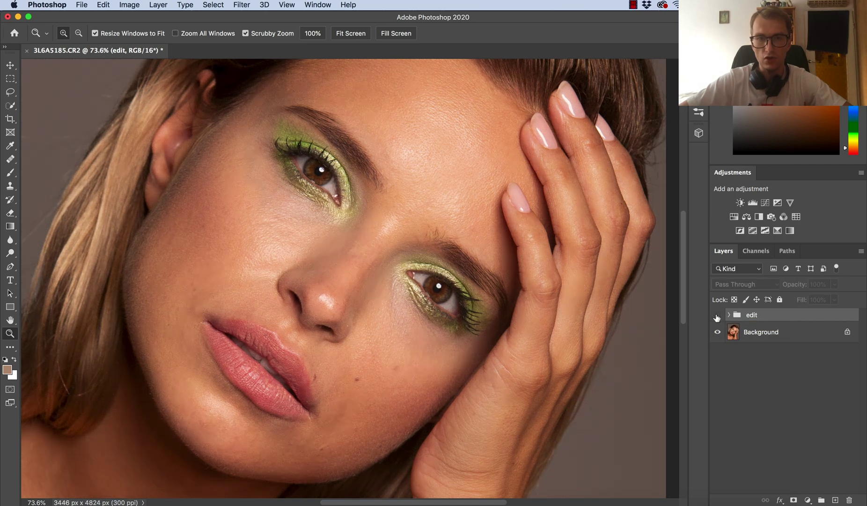
{"action": "left_click", "coordinate": [716, 316]}
{"action": "left_click", "coordinate": [717, 316]}
{"action": "left_click", "coordinate": [717, 317]}
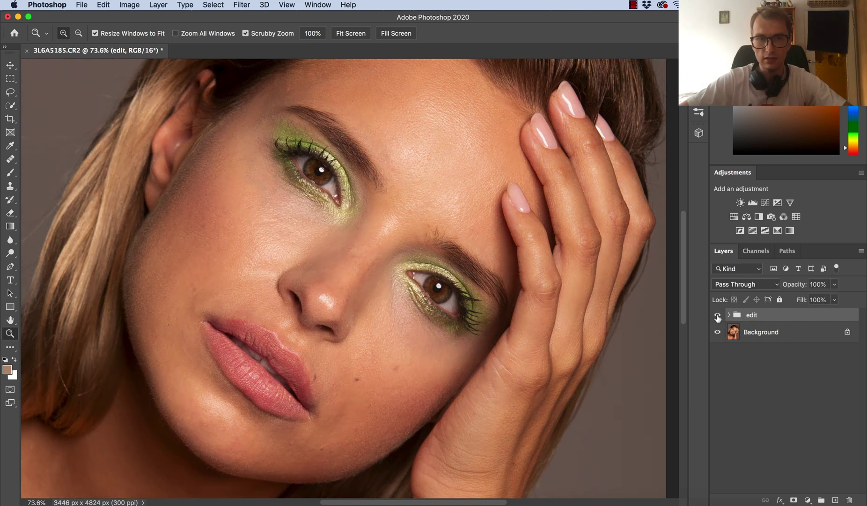
Compare the skin on the neck, chest and arm with the edit group hidden and shown
{"action": "left_click_drag", "start_coordinate": [449, 339], "coordinate": [500, 254]}
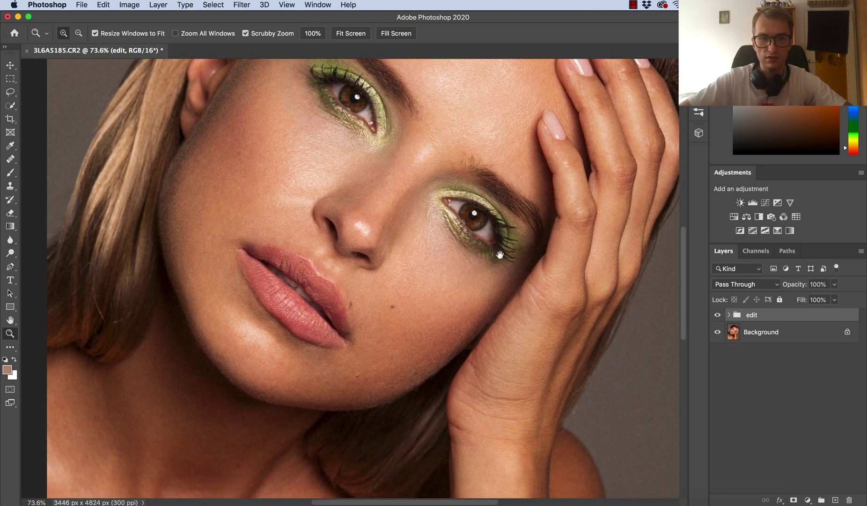
{"action": "scroll", "coordinate": [487, 290], "scroll_direction": "down", "scroll_amount": 6}
{"action": "scroll", "coordinate": [487, 291], "scroll_direction": "left", "scroll_amount": 2}
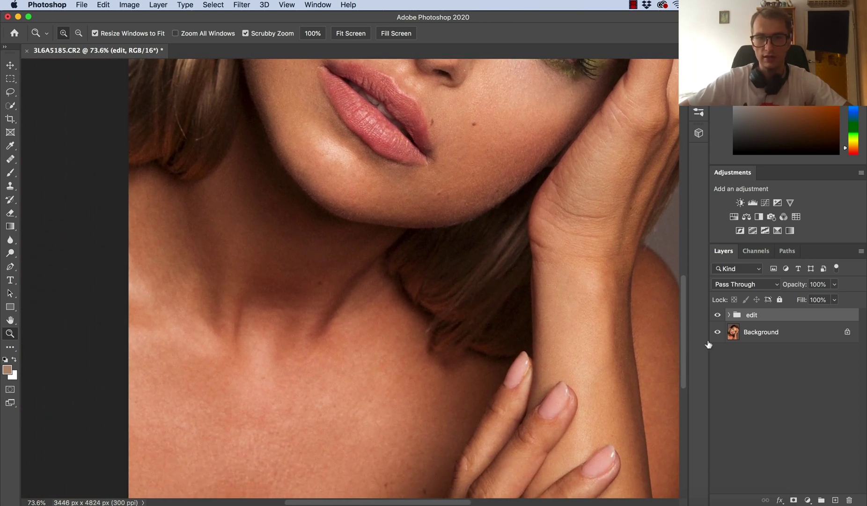
{"action": "left_click", "coordinate": [718, 314]}
{"action": "left_click", "coordinate": [717, 315]}
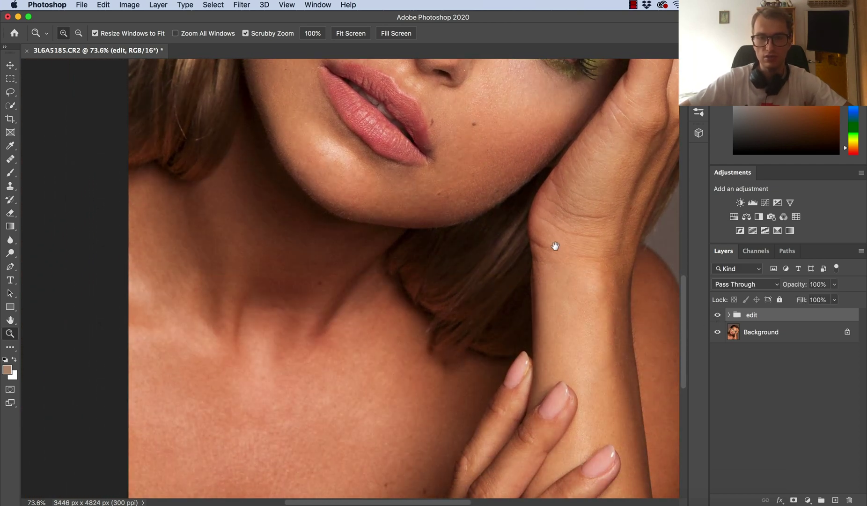
Return to the face and hair at about 48% zoom and compare them with and without the edit group
{"action": "scroll", "coordinate": [555, 246], "scroll_direction": "up", "scroll_amount": 10}
{"action": "scroll", "coordinate": [555, 246], "scroll_direction": "right", "scroll_amount": 2}
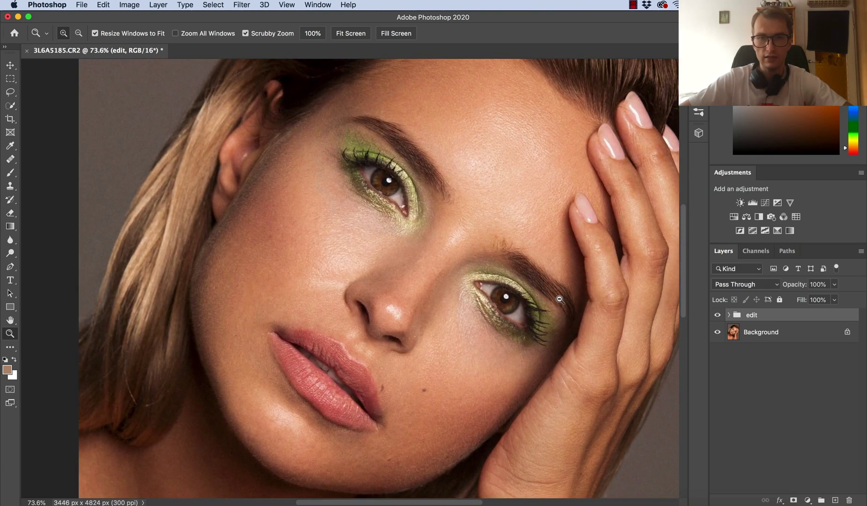
{"action": "left_click", "coordinate": [560, 299], "text": "alt"}
{"action": "scroll", "coordinate": [579, 295], "scroll_direction": "right", "scroll_amount": 3}
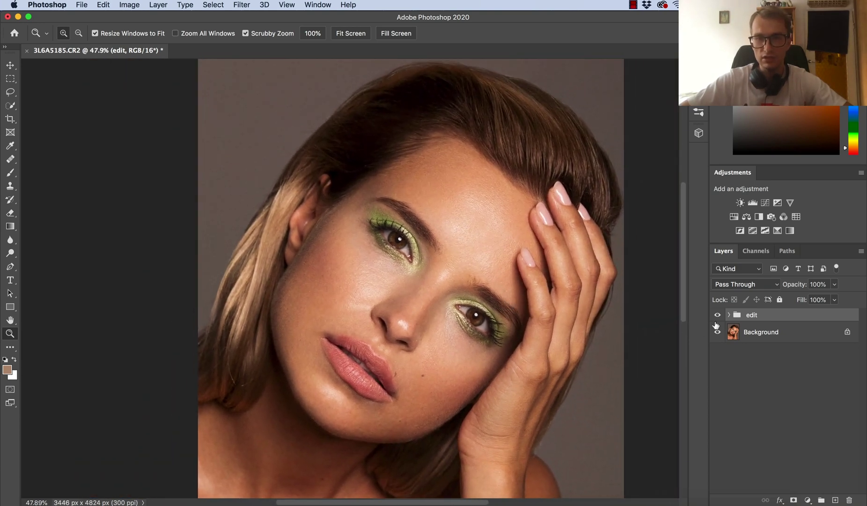
{"action": "left_click", "coordinate": [718, 315]}
{"action": "left_click", "coordinate": [718, 315]}
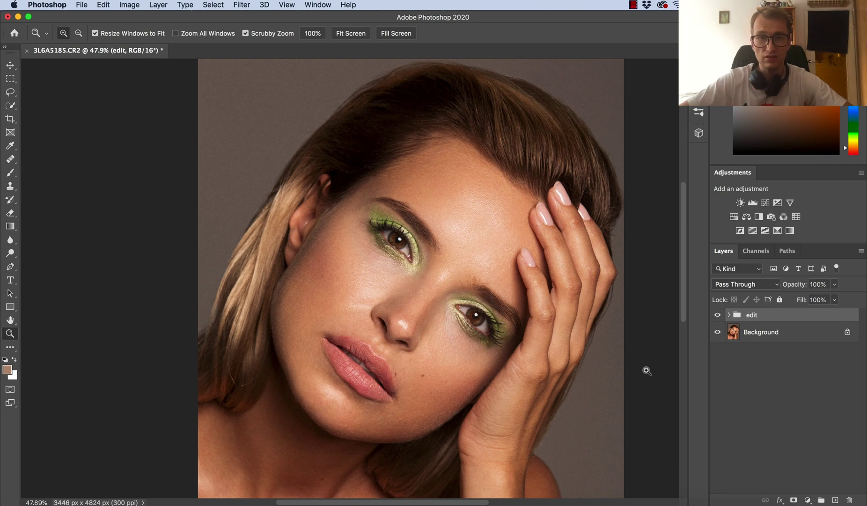
Compare the portrait with the edit group hidden and shown, and examine the retouched eyes, brows and skin up close
{"action": "left_click", "coordinate": [717, 315]}
{"action": "left_click", "coordinate": [717, 314]}
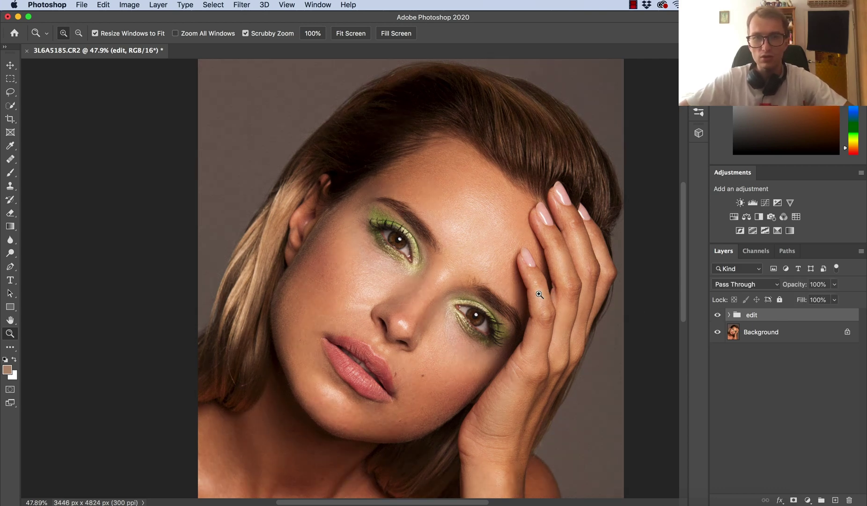
{"action": "left_click_drag", "start_coordinate": [512, 289], "coordinate": [443, 267]}
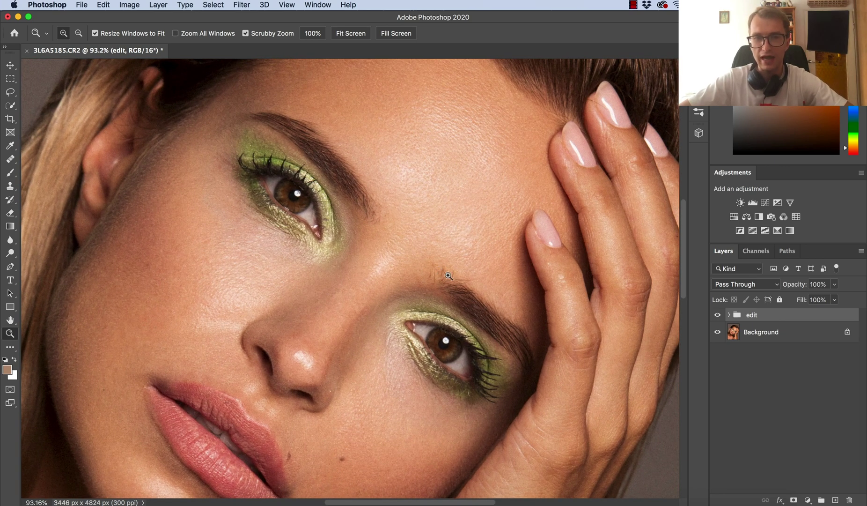
{"action": "left_click_drag", "start_coordinate": [488, 358], "coordinate": [478, 266]}
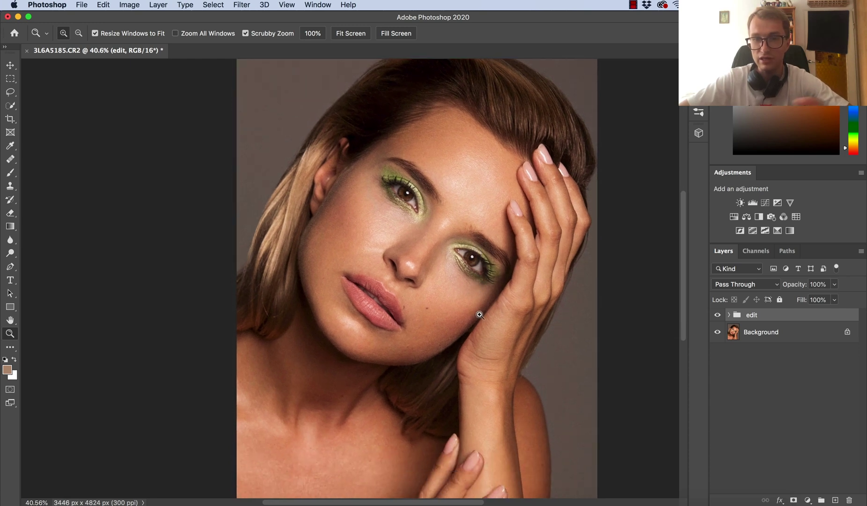
Reopen the Camera Raw Filter on the final layer inside the edit group and set the grain size to 49
{"action": "left_click", "coordinate": [728, 315]}
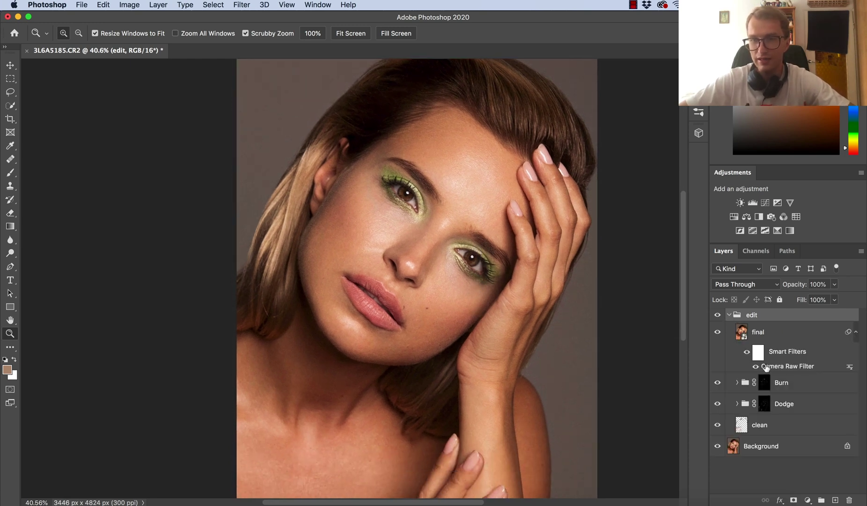
{"action": "left_click", "coordinate": [766, 368]}
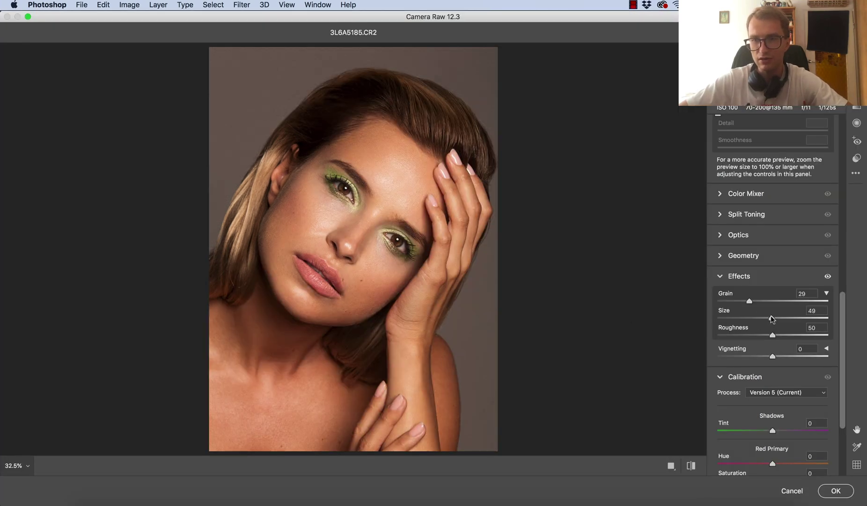
{"action": "left_click", "coordinate": [772, 319]}
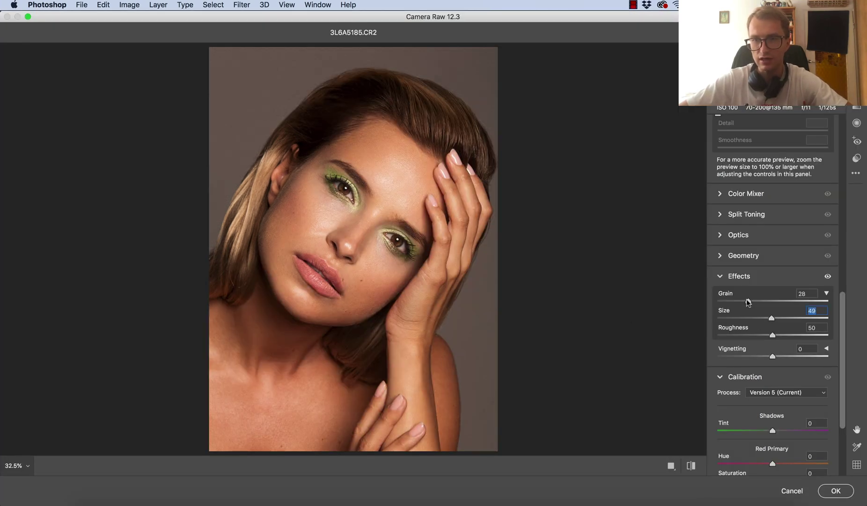